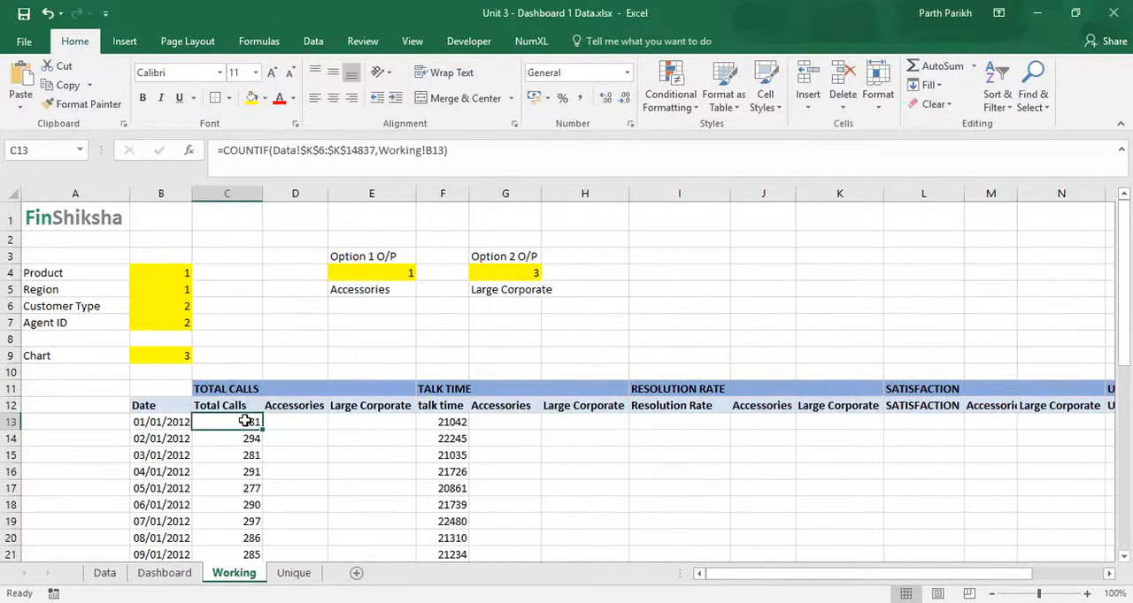
Step: Open the Data sheet and go to the top of the Product column
key("Up")
key("Right")
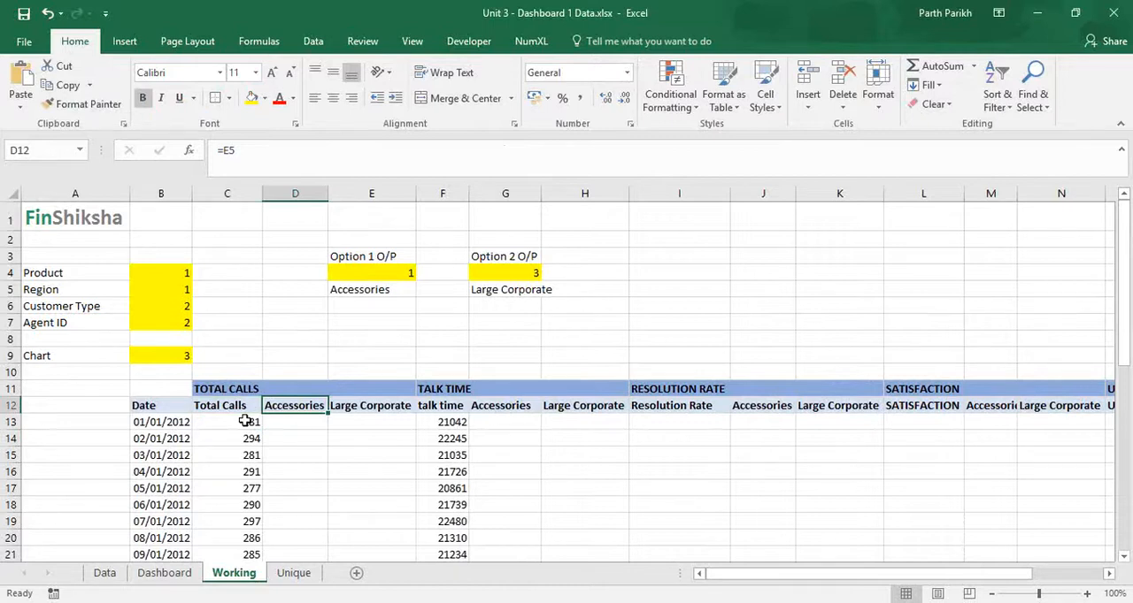
left_click(157, 578)
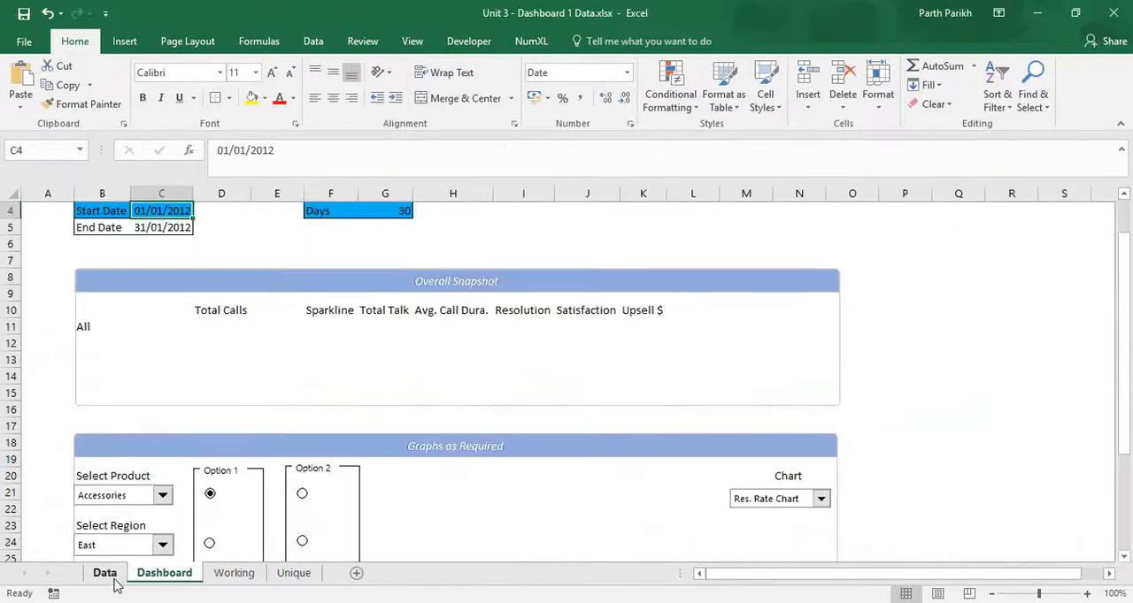
left_click(105, 573)
scroll(292, 495, "up", 9)
left_click(279, 496)
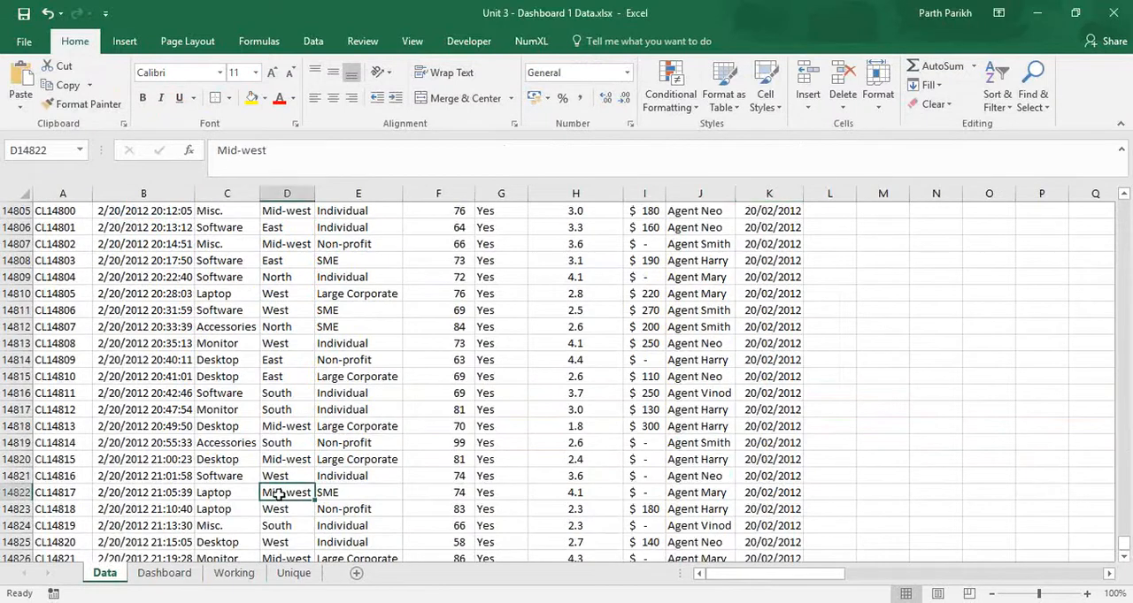
key("ctrl+Up")
key("Left")
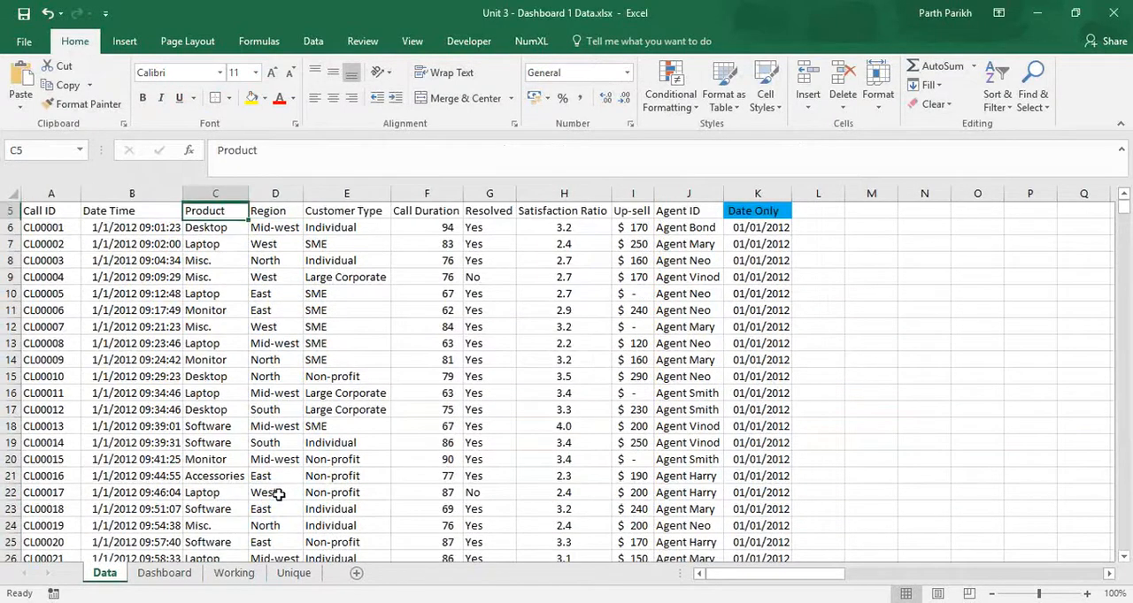
key("Up")
key("Up")
key("Up")
key("Up")
key("Down")
key("Down")
key("Down")
key("Down")
key("Down")
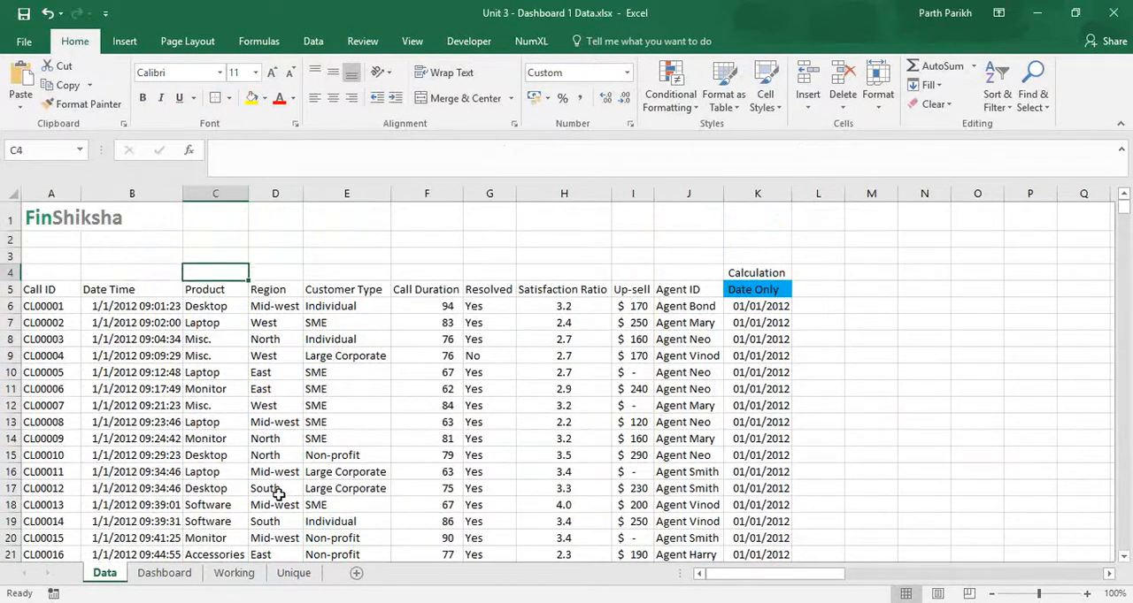
Step: Name the product entries C6:C14837 on the Data sheet as the range Product
key("ctrl+shift+Down")
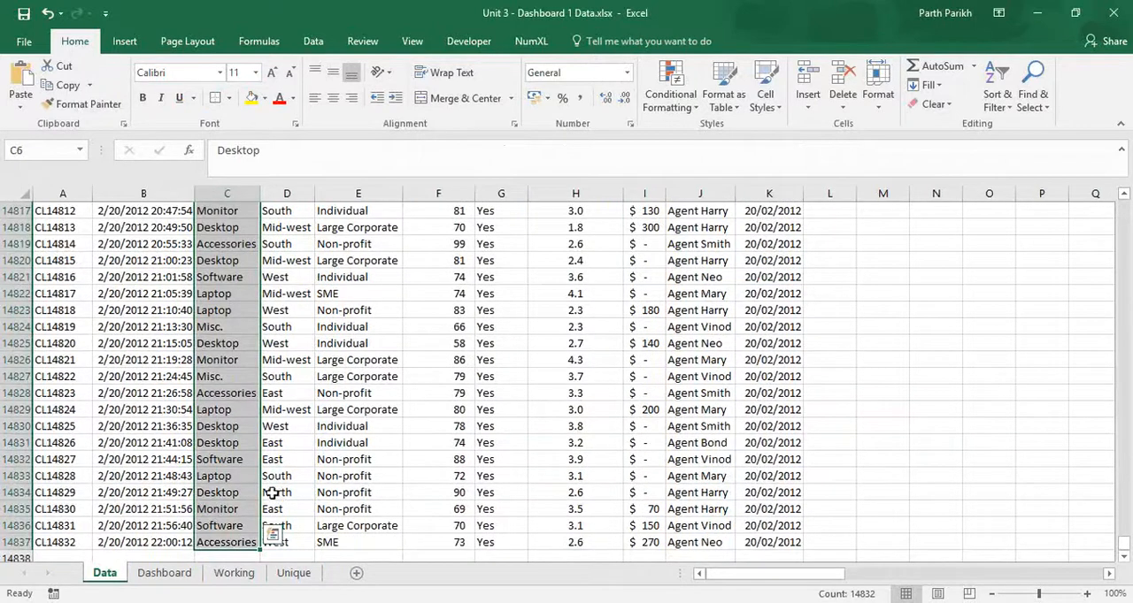
left_click(902, 343)
left_click(907, 407)
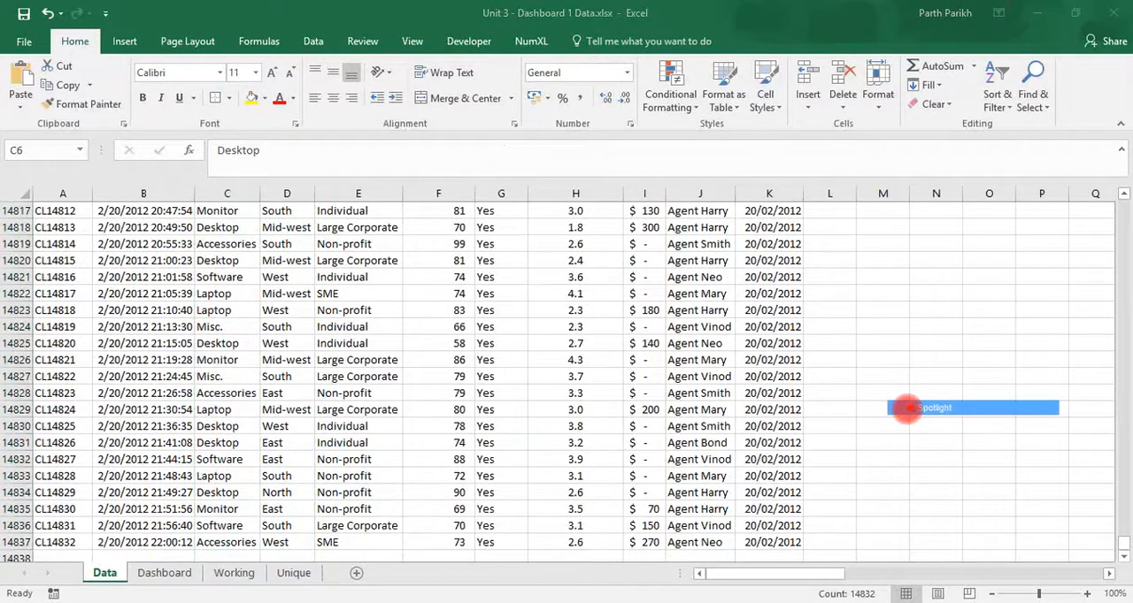
left_click(29, 151)
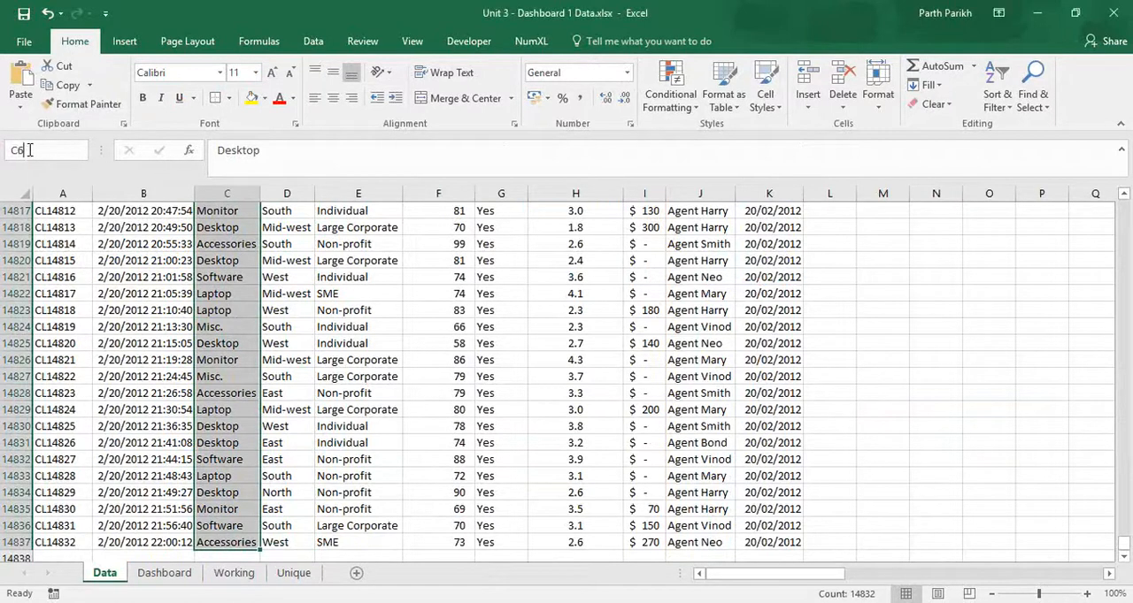
key("BackSpace")
key("BackSpace")
type("Product")
key("Return")
Step: Name the region entries D6:D14837 as the range Region
key("Right")
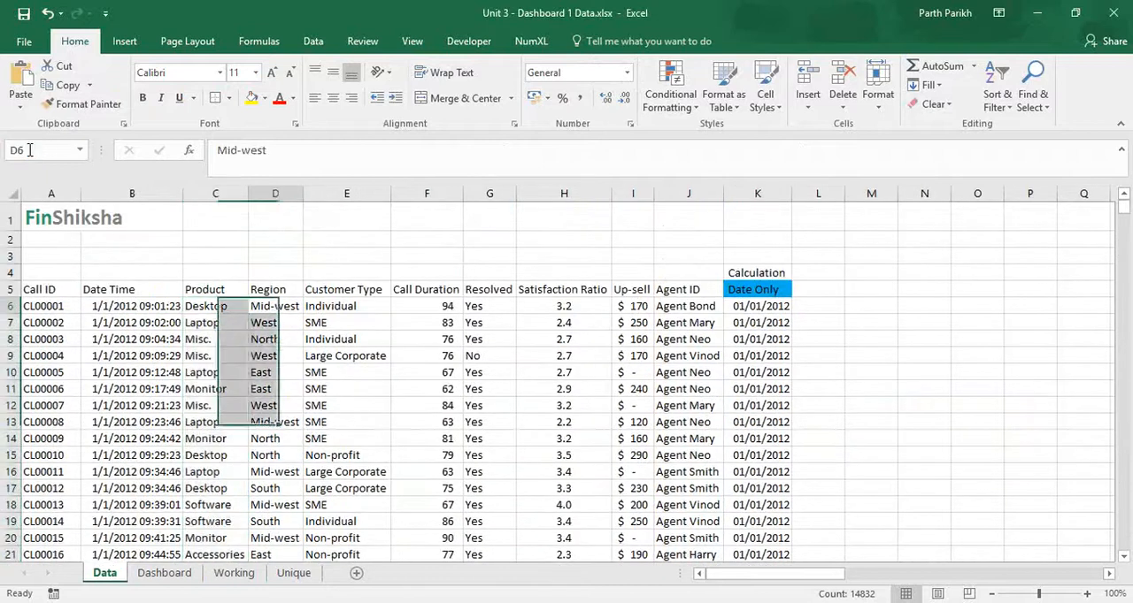
key("ctrl+shift+Down")
left_click(29, 150)
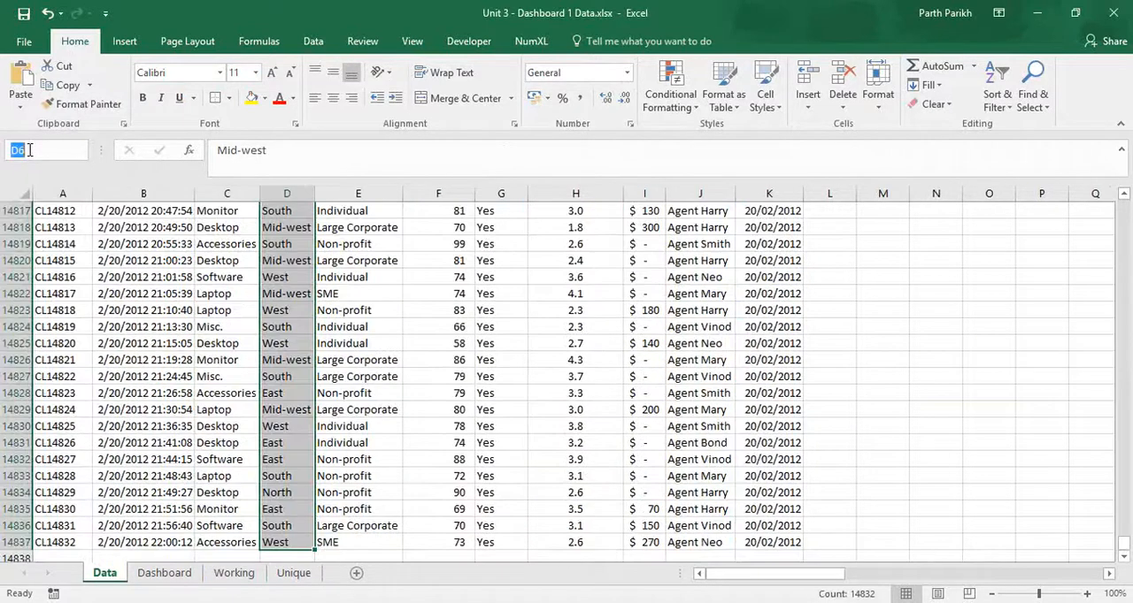
type("Region")
key("Return")
Step: Name the customer type entries E6:E14837 as the range Customer
key("Right")
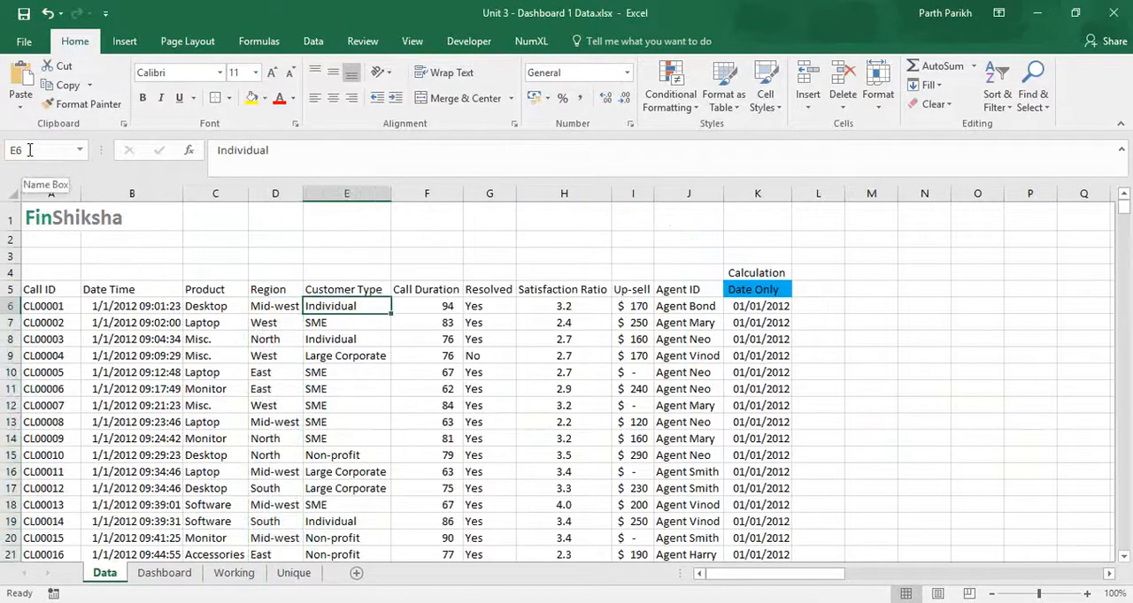
key("ctrl+shift+Down")
left_click(29, 151)
type("Customer")
key("Return")
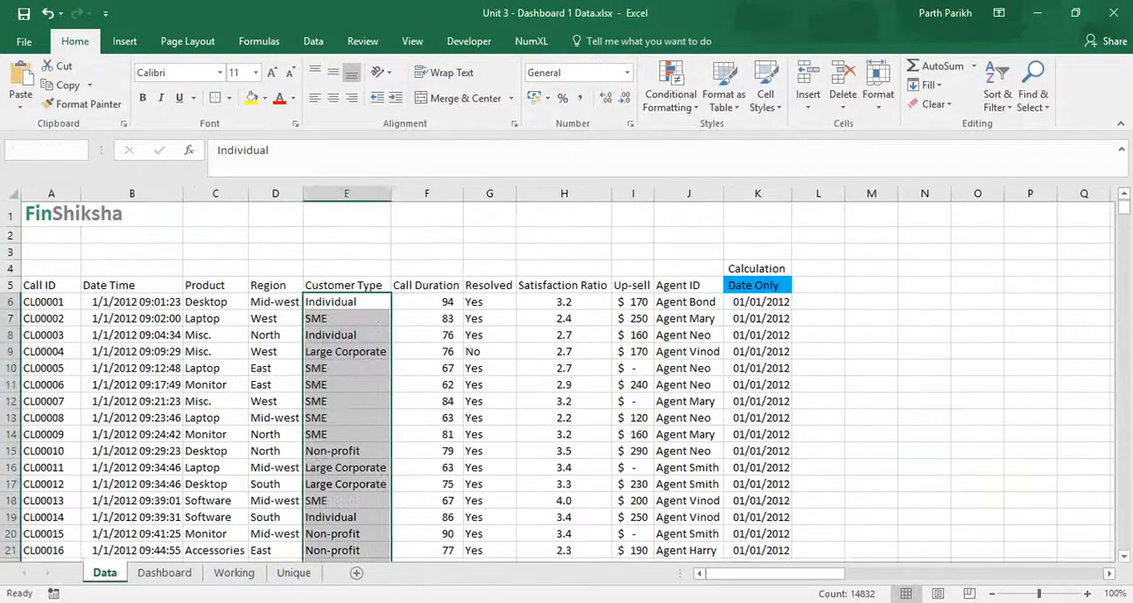
Step: Name the agent ID entries J6:J14837 as the range Agent
key("Right")
key("Right")
key("Right")
key("Right")
key("Right")
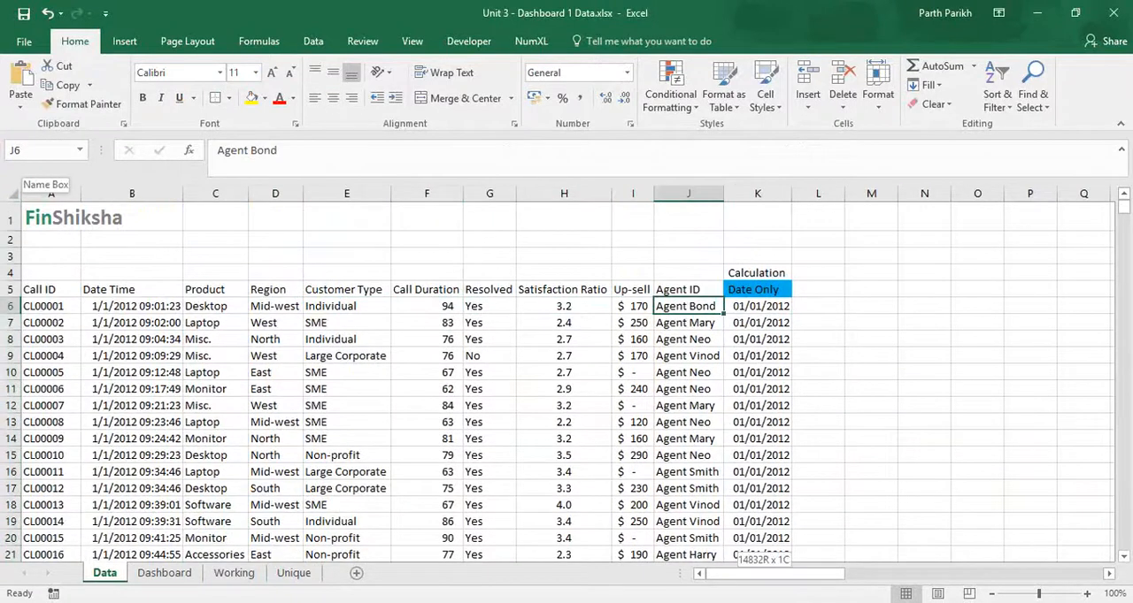
key("ctrl+shift+Down")
left_click(29, 150)
type("Agent")
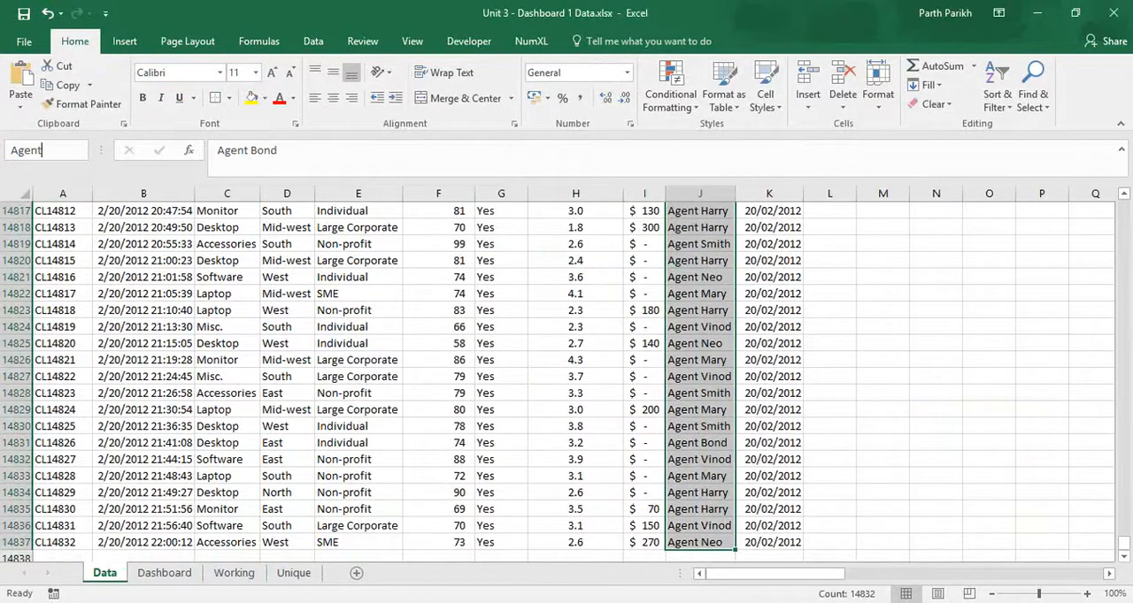
key("Return")
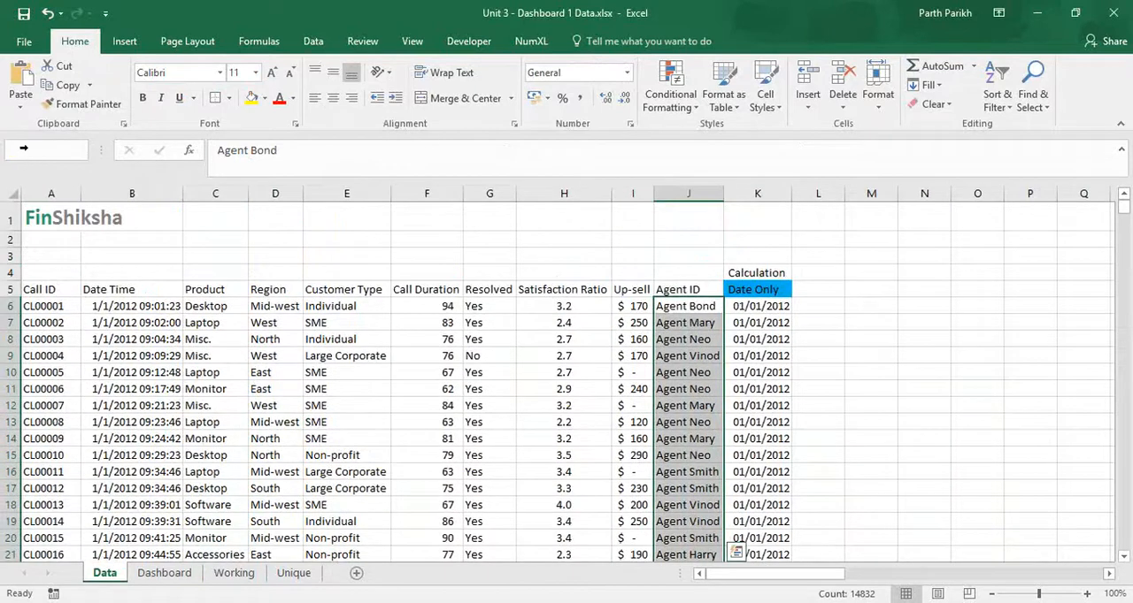
Step: Start a COUNTIFS formula in cell D13 of the Working sheet, under the Accessories heading of Total Calls
left_click(143, 575)
scroll(144, 402, "down", 4)
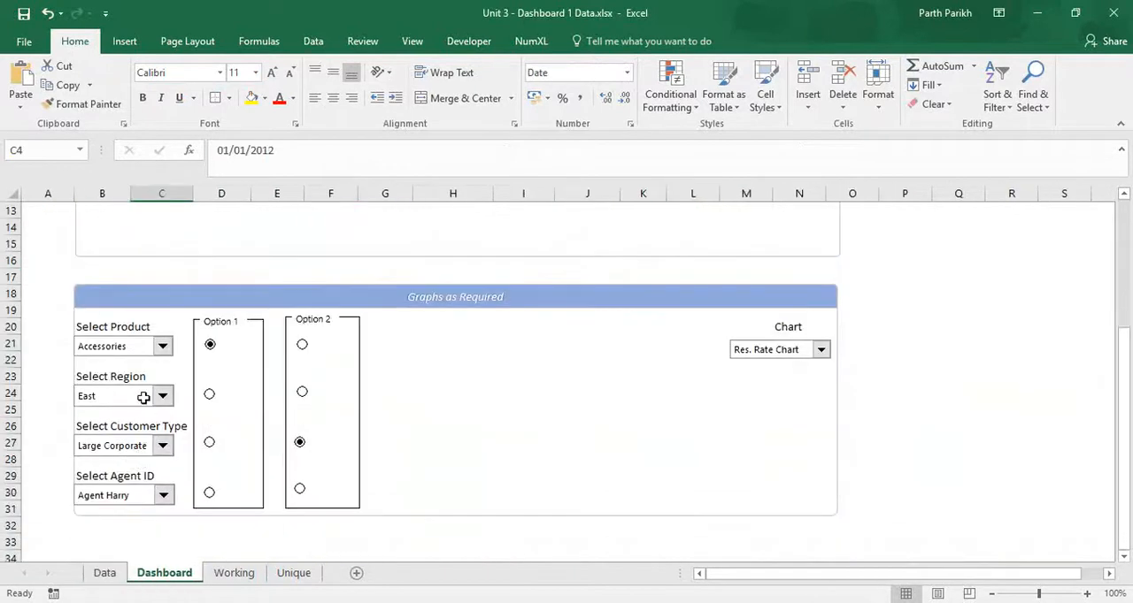
left_click(234, 573)
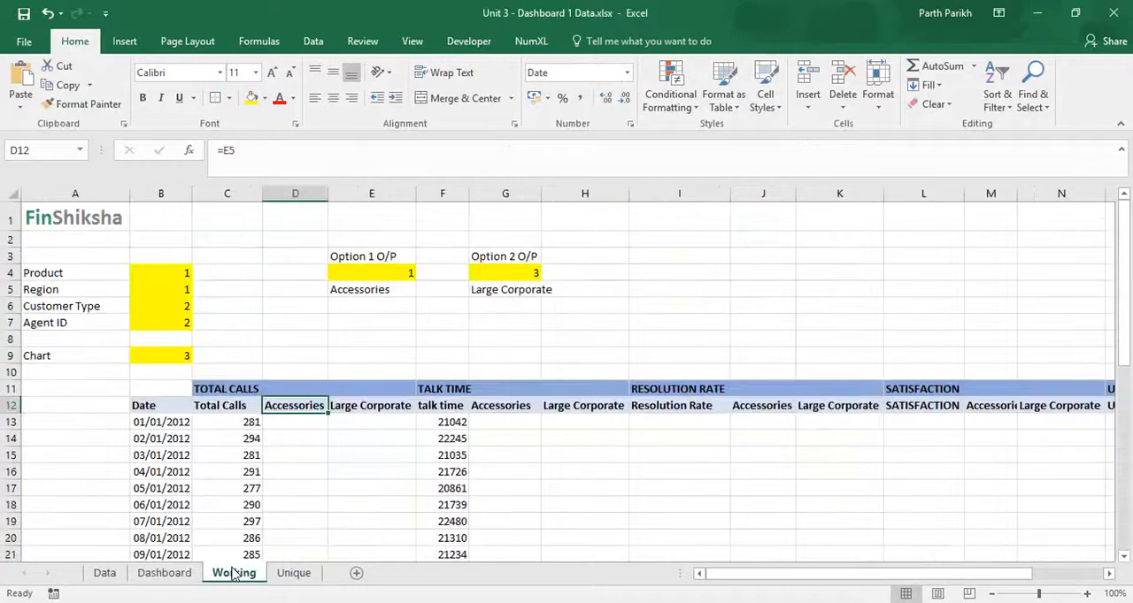
left_click(312, 422)
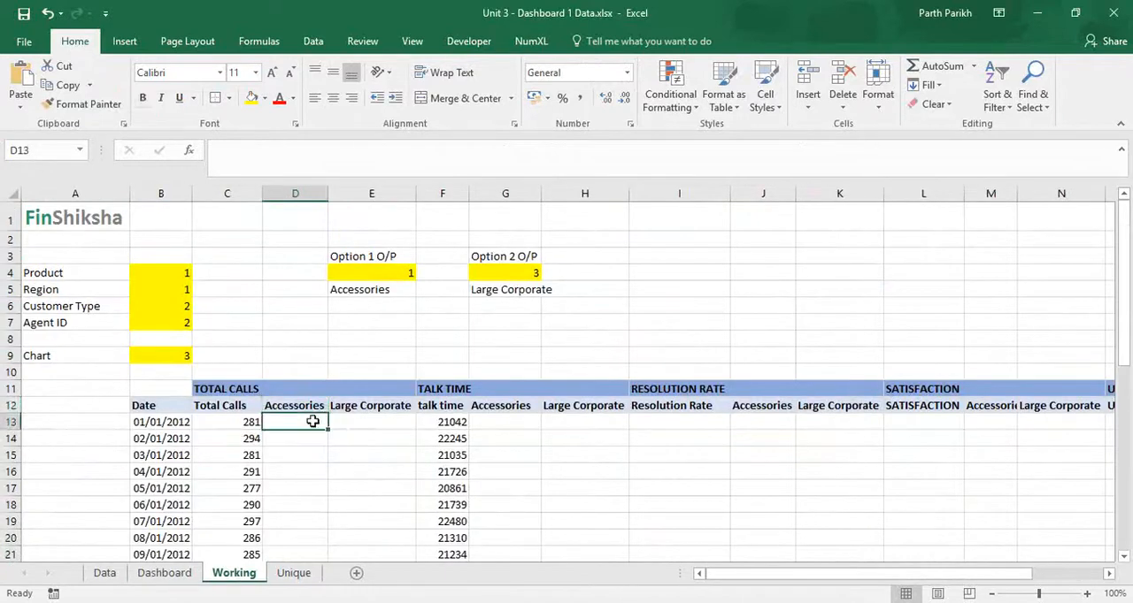
type("=count")
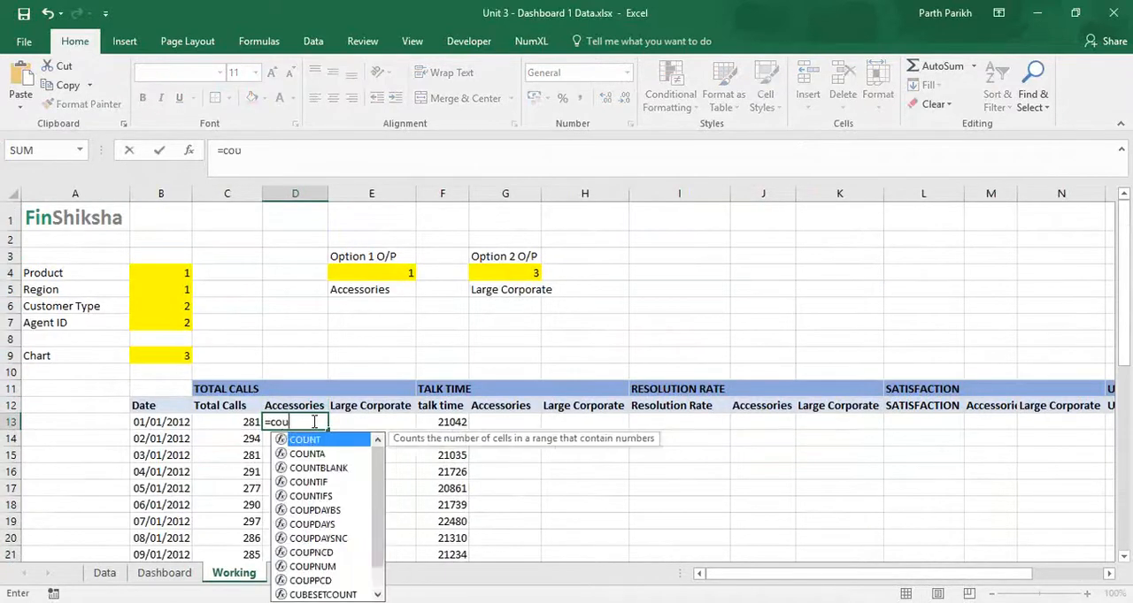
key("Down")
key("Down")
key("Down")
key("Down")
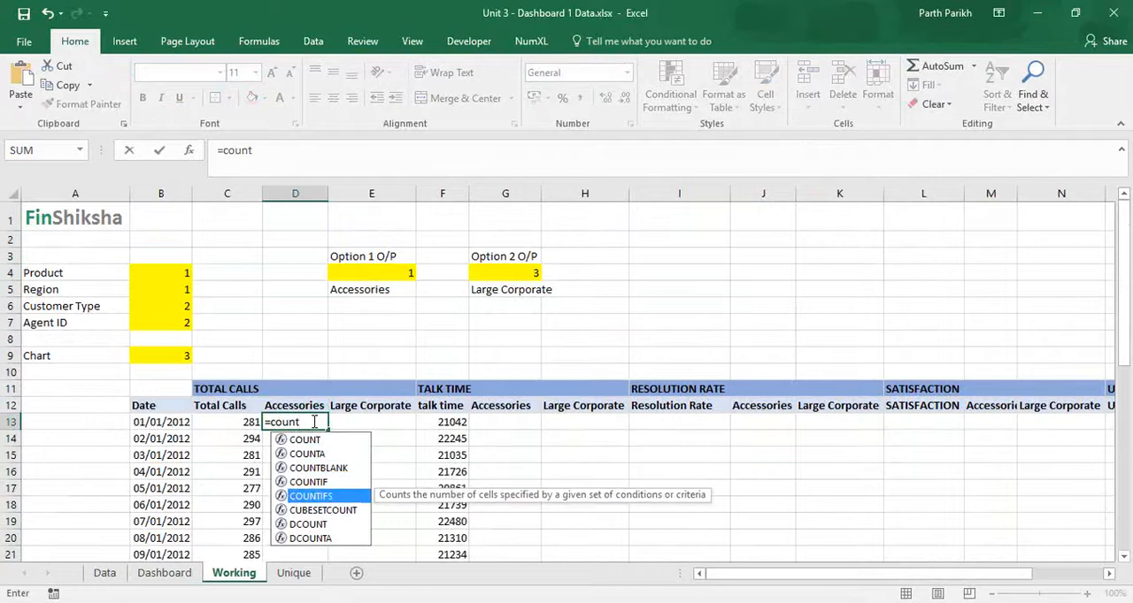
key("Tab")
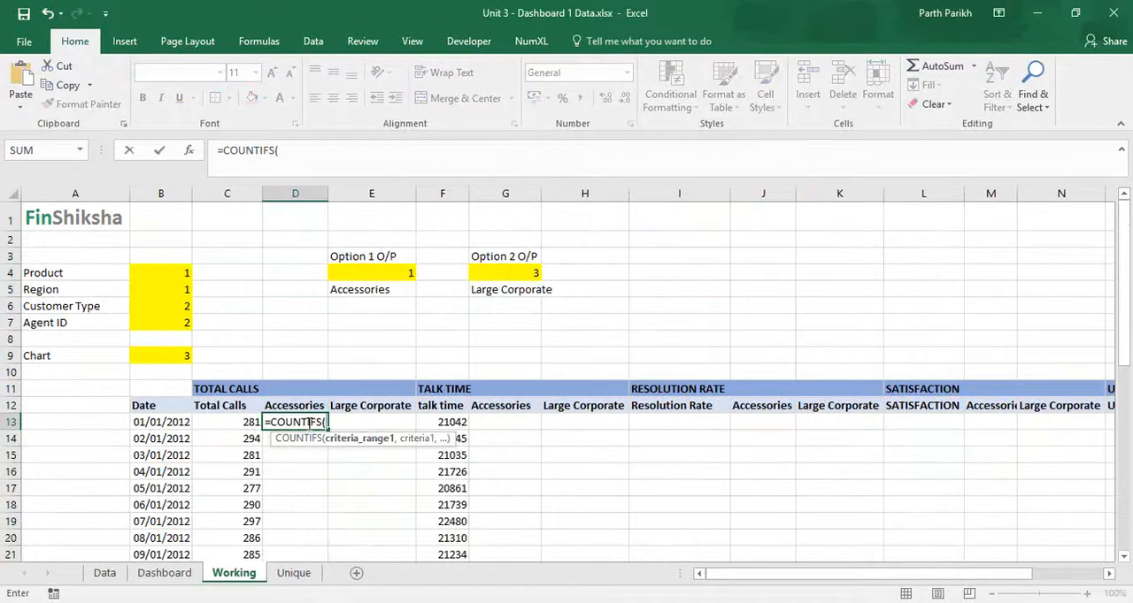
Step: Set the first COUNTIFS condition to the absolute range Data!$K$6:$K$14837 matched against the date in Working!B13
left_click(144, 573)
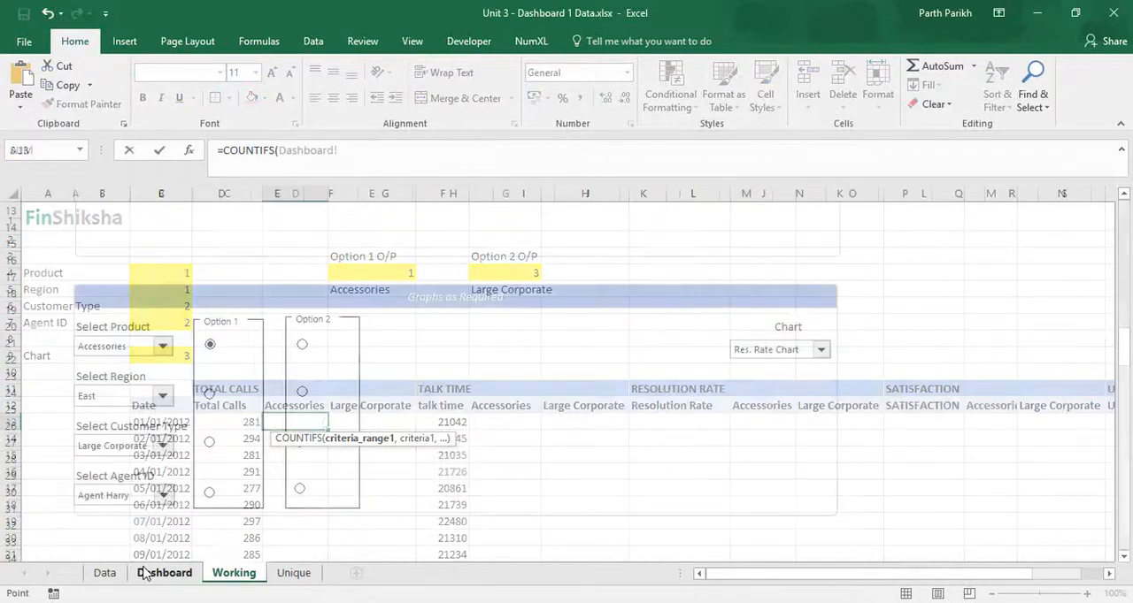
left_click(105, 573)
left_click(755, 306)
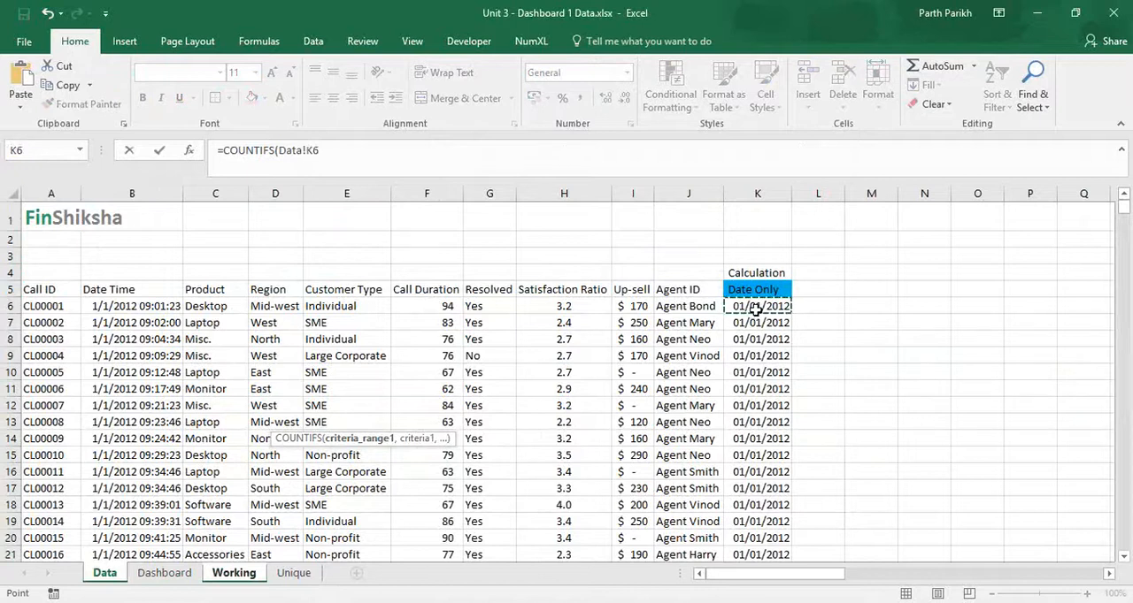
key("ctrl+shift+Down")
key("F4")
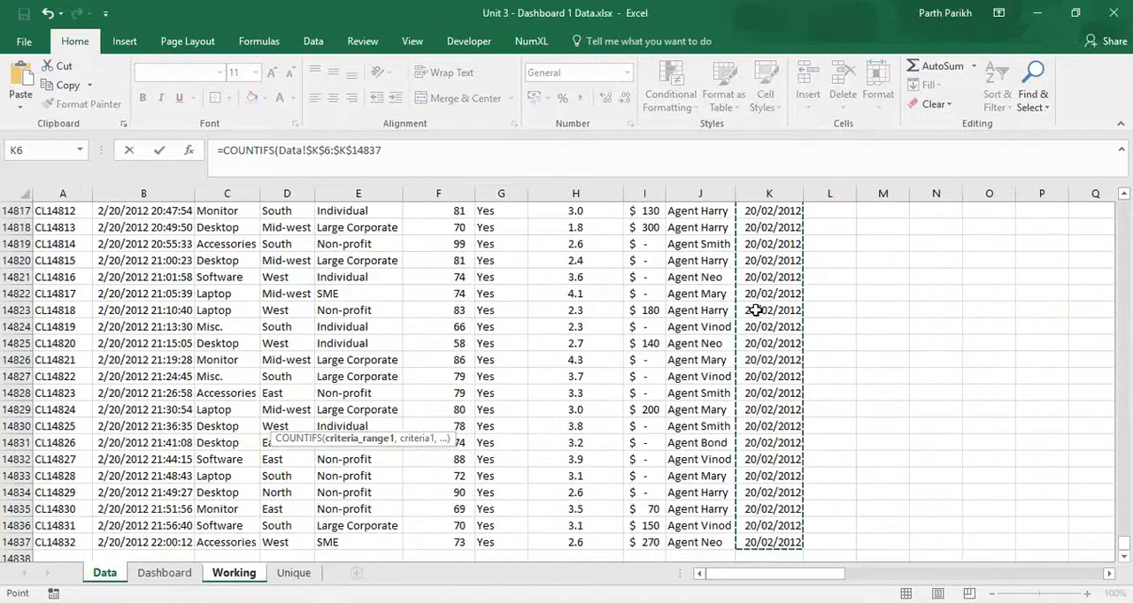
type(",")
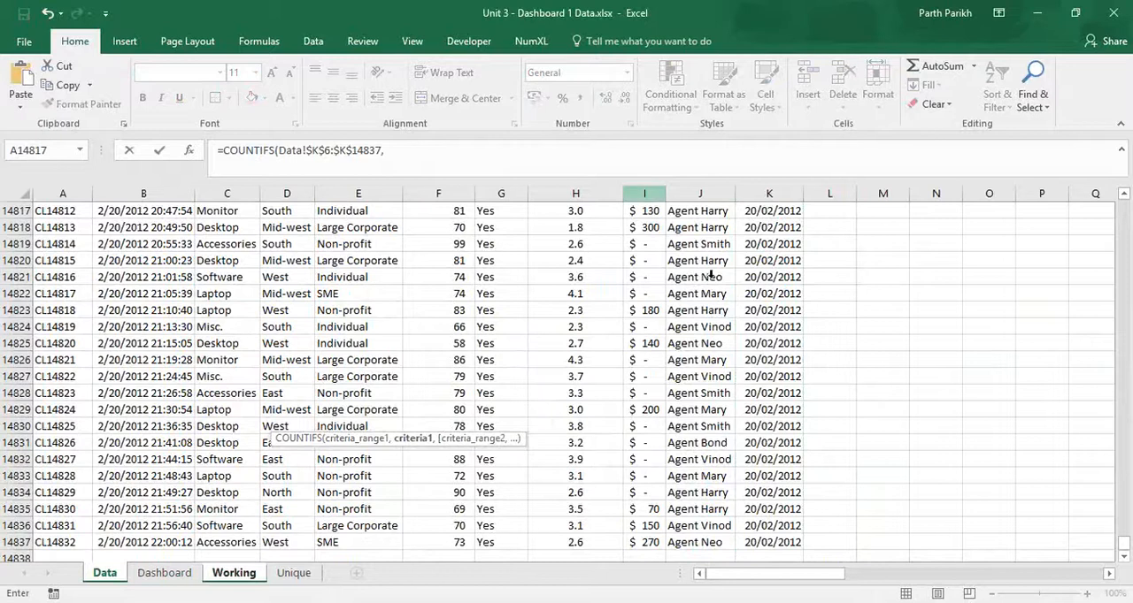
left_click(234, 572)
left_click(177, 426)
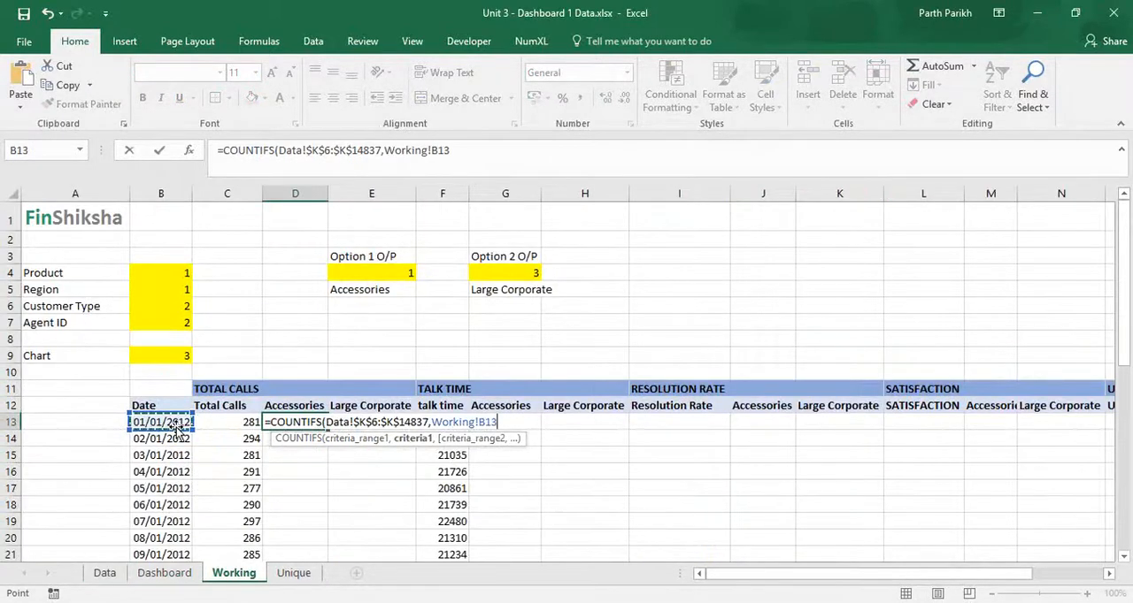
type(",")
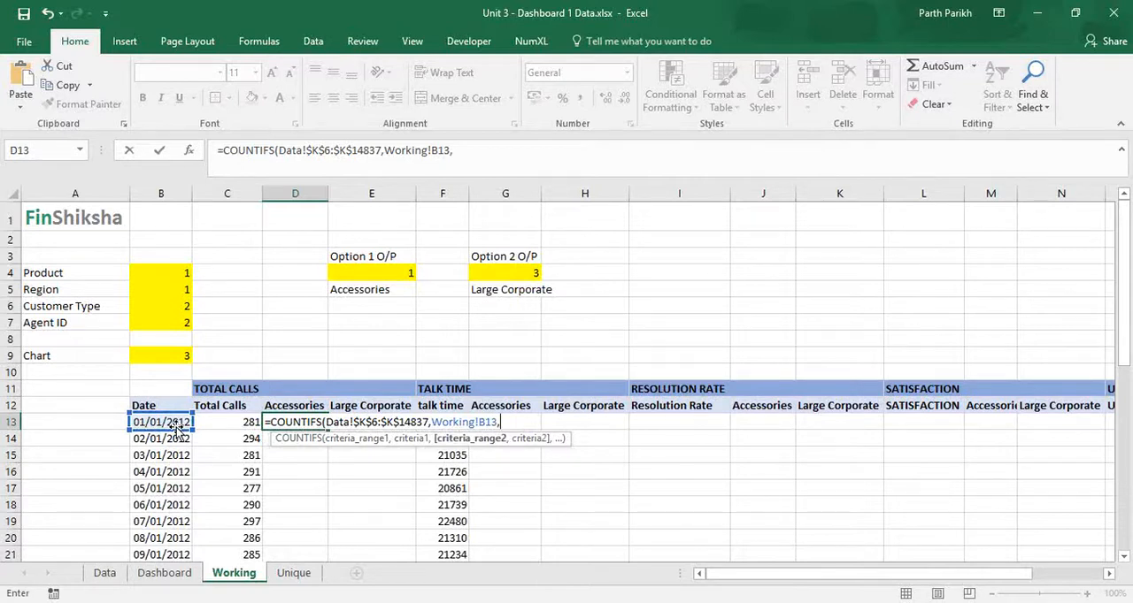
type("cho")
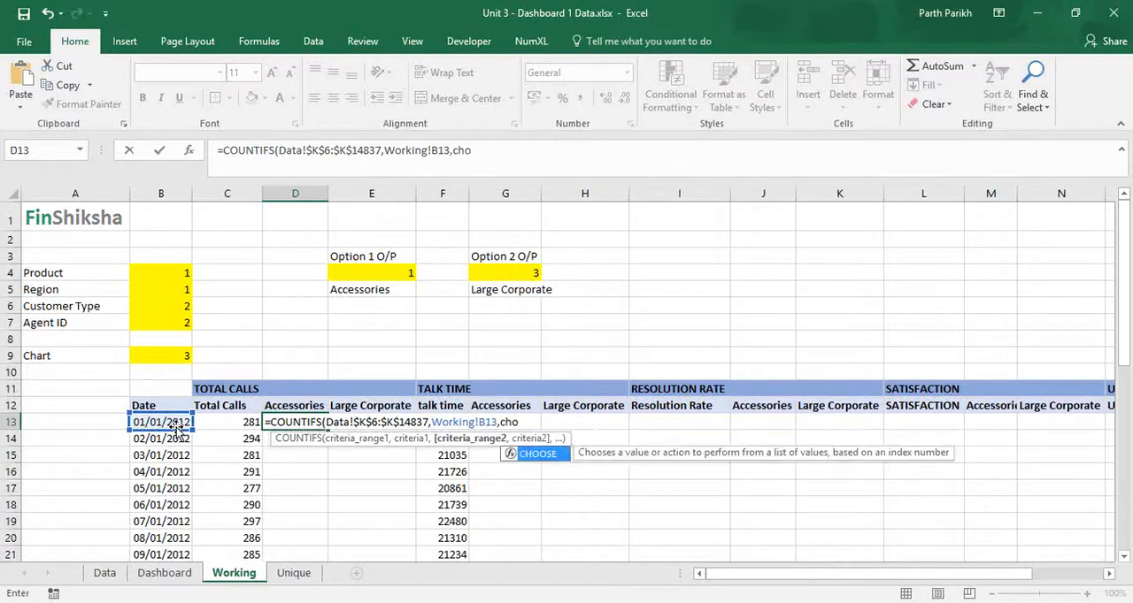
Step: Nest a CHOOSE function as the second criteria range, with the Option 1 output in E4 as its index
key("Tab")
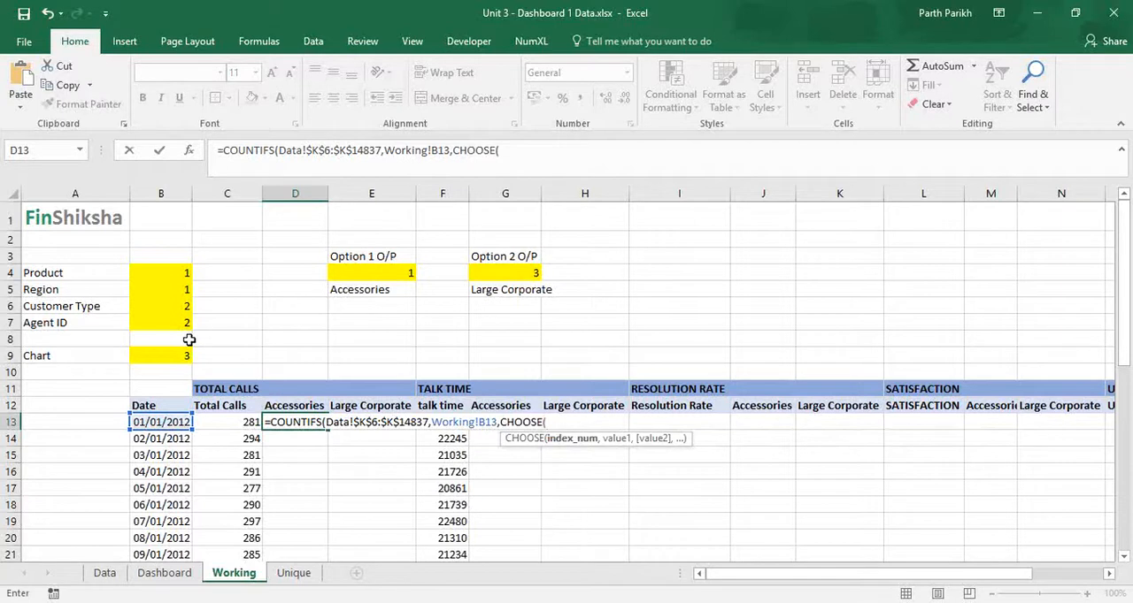
left_click(396, 276)
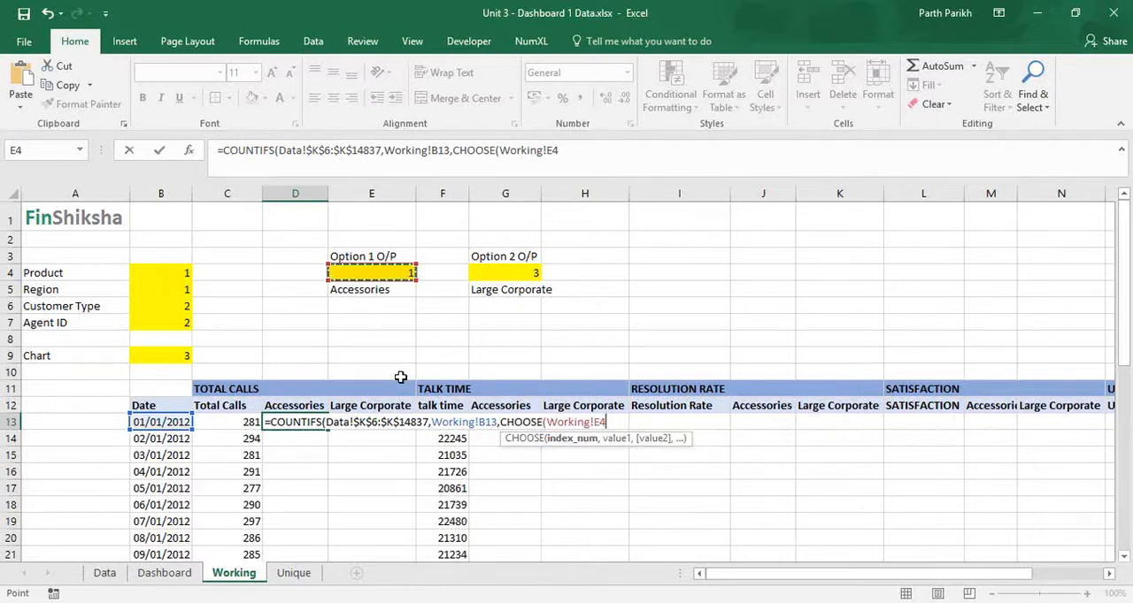
type(",")
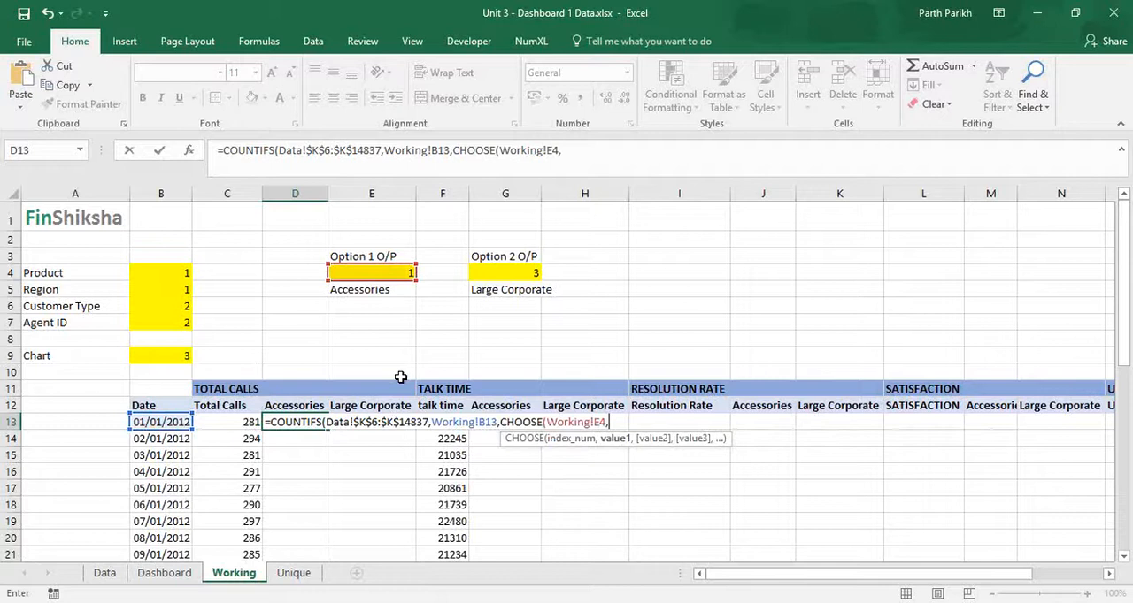
type("Pr")
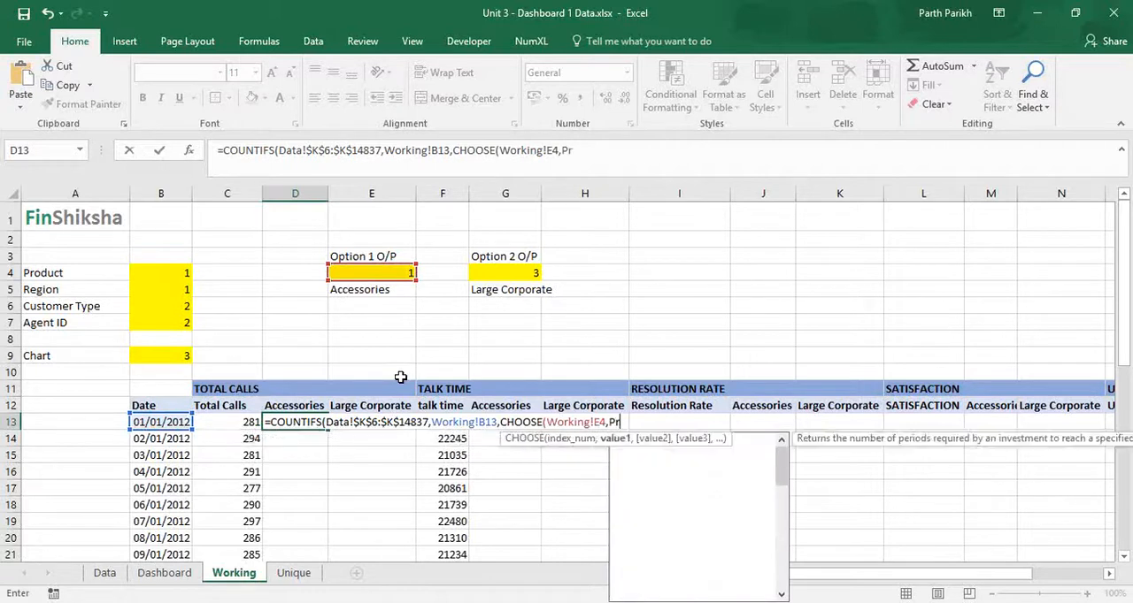
type("od")
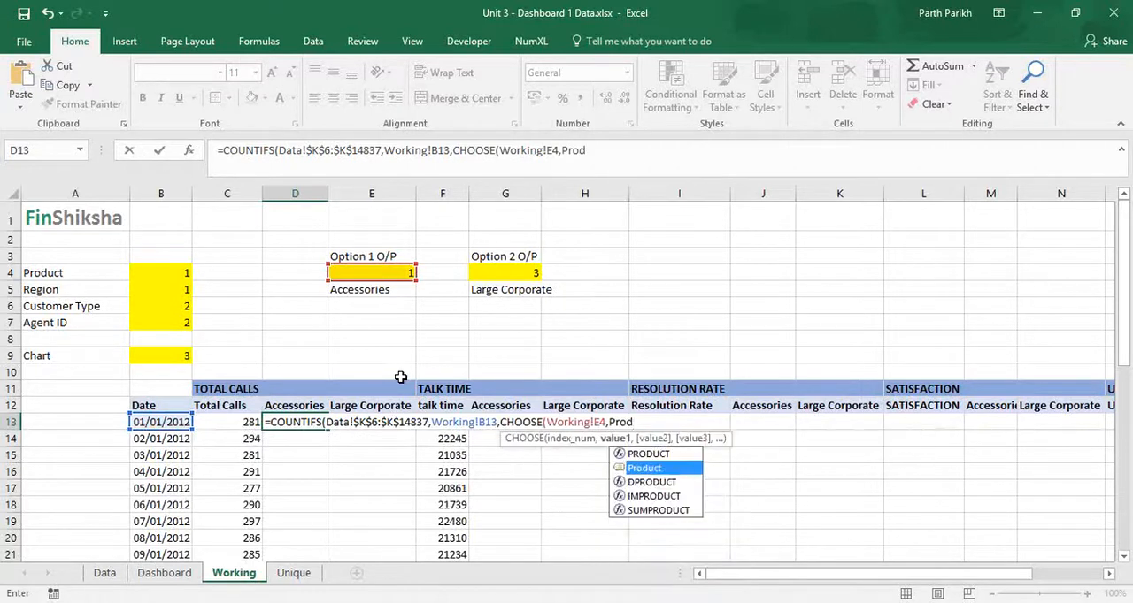
Step: List the named ranges Product, Region, Customer and Agent as the CHOOSE values and close the CHOOSE function
key("Tab")
type(",")
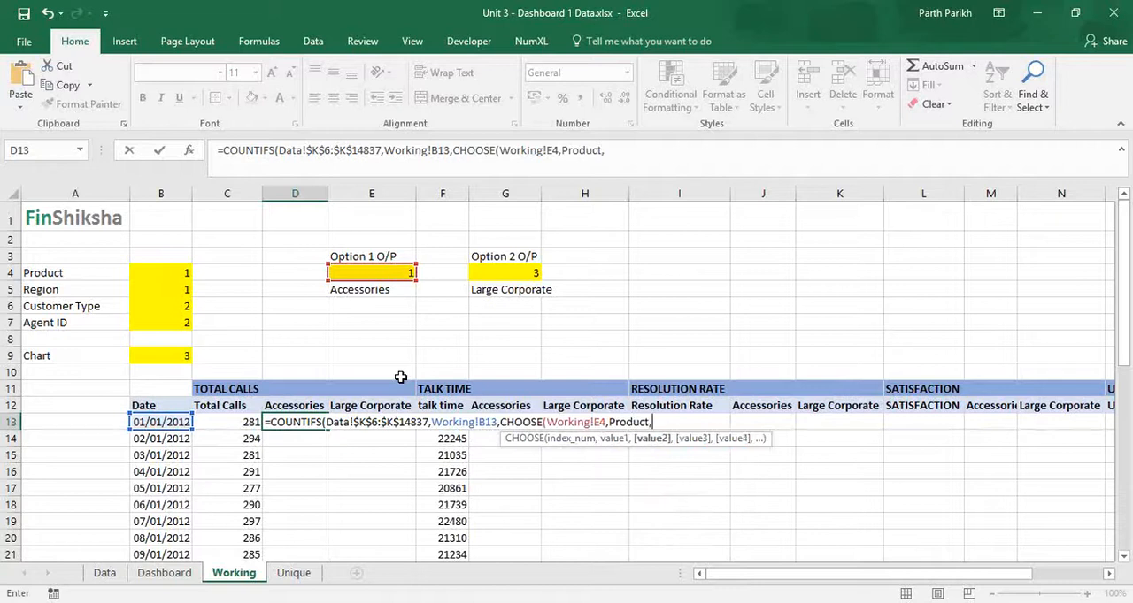
type("Regio")
key("Tab")
type(",Cust")
key("Tab")
type(",Agent")
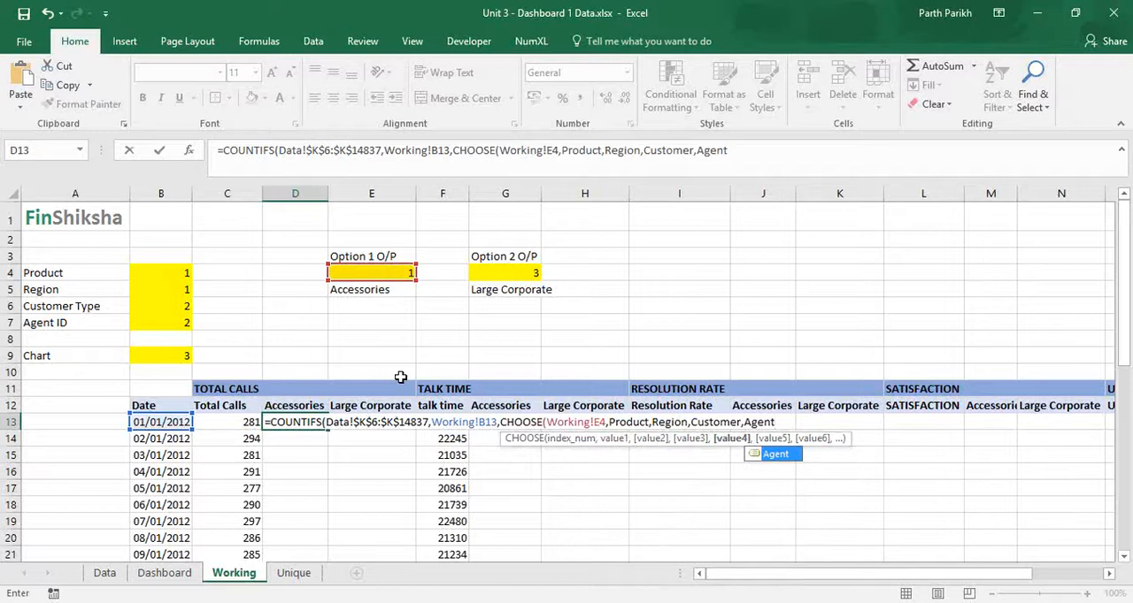
type(")")
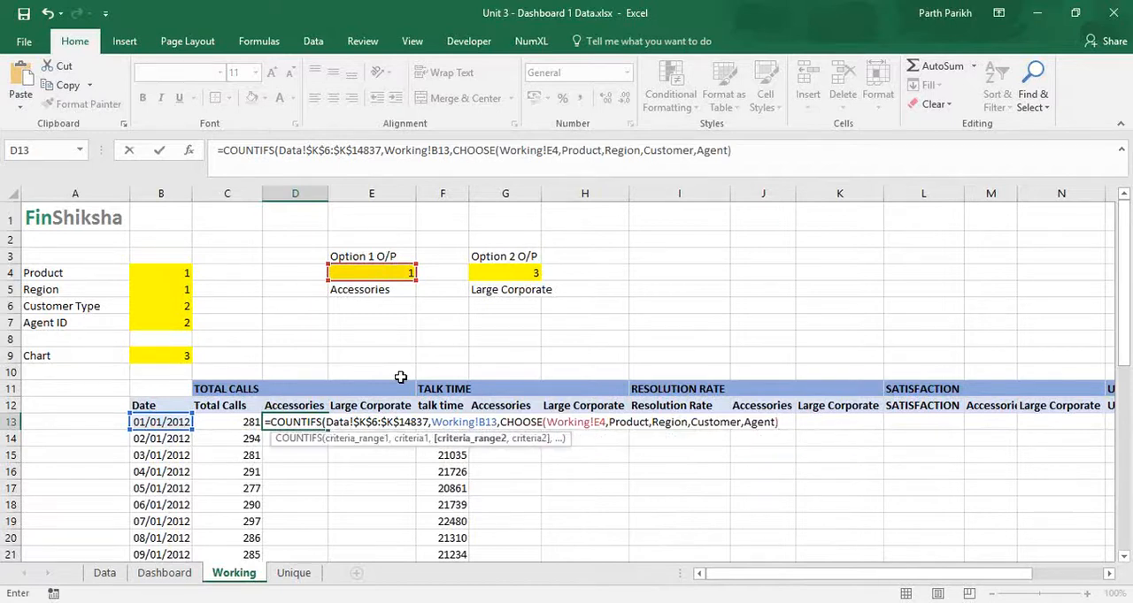
type(",Working!D12")
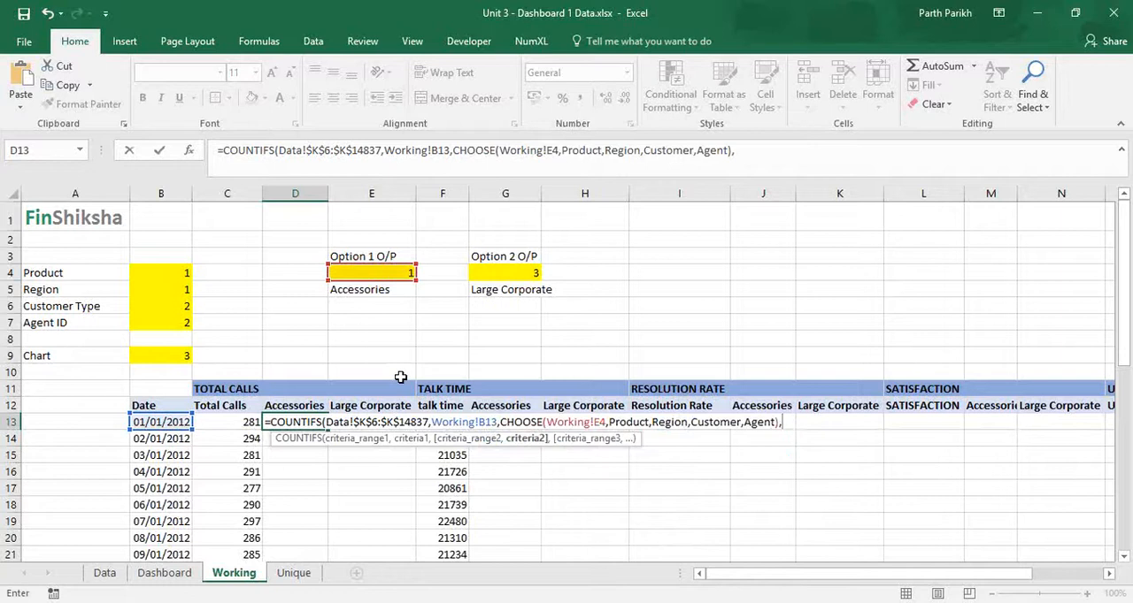
Step: Set the second COUNTIFS criterion to the Accessories heading in D12, making the E4 and D12 references absolute
left_click(295, 406)
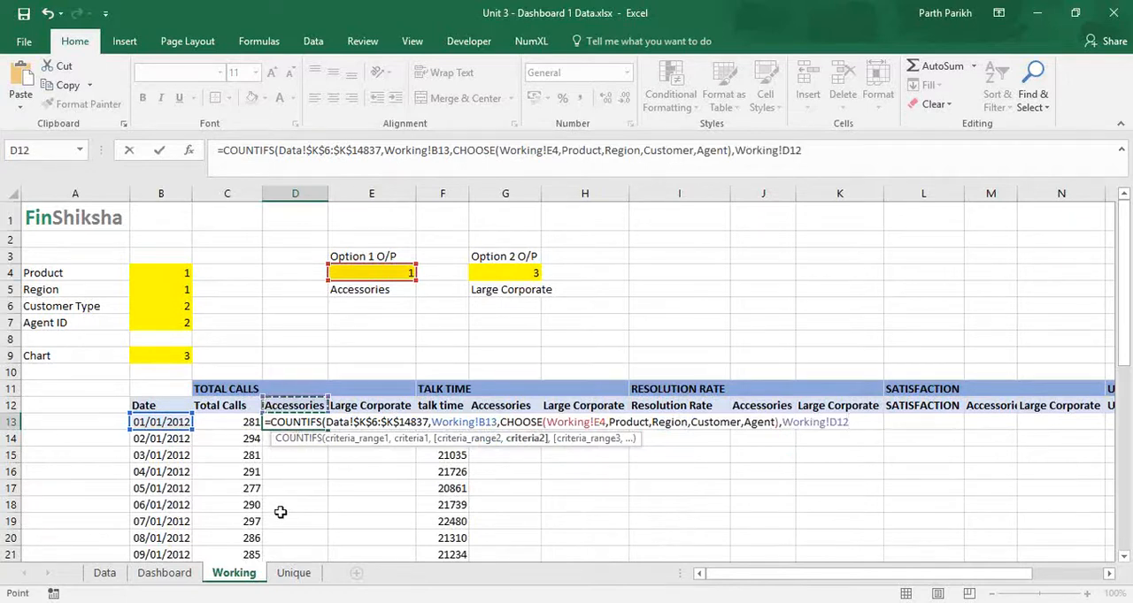
left_click(601, 423)
key("F4")
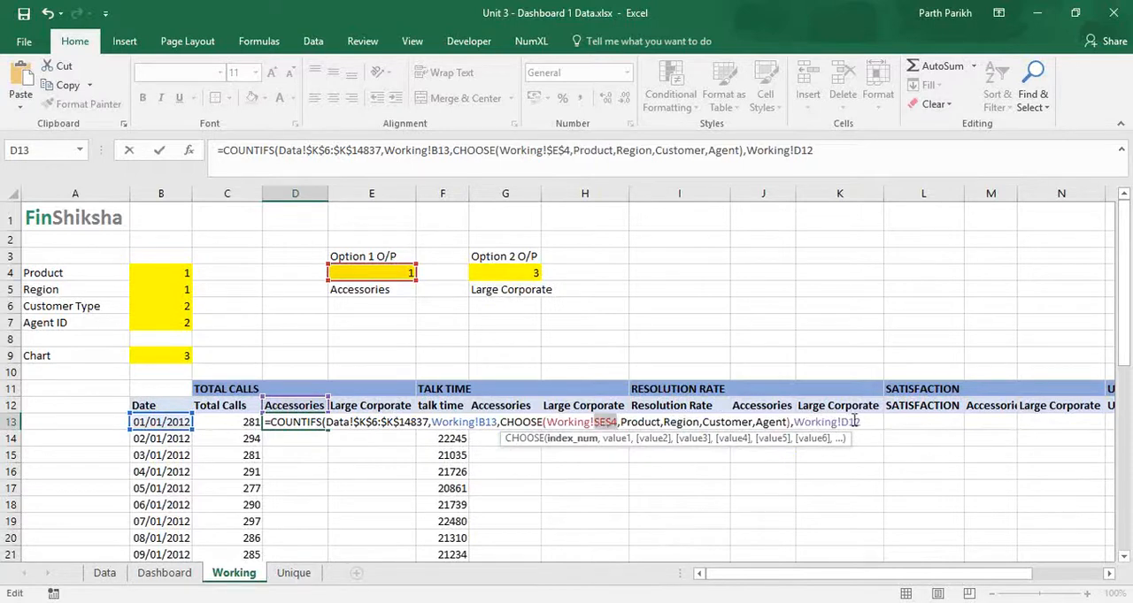
left_click(852, 422)
key("F4")
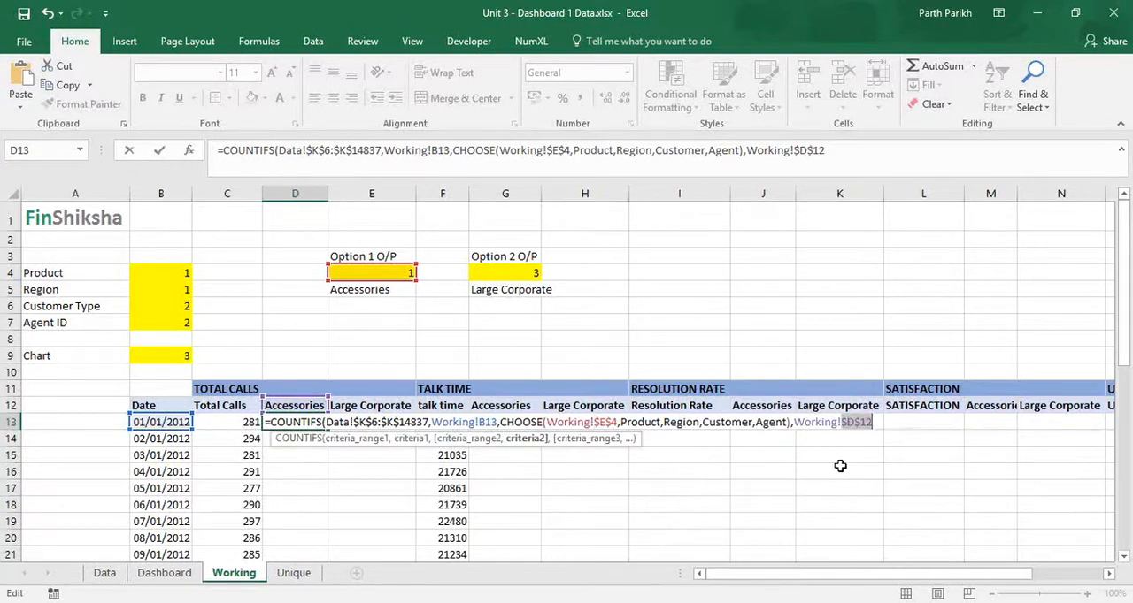
Step: Close and enter the COUNTIFS formula in D13, and fill it down the Accessories column of Total Calls
left_click(883, 422)
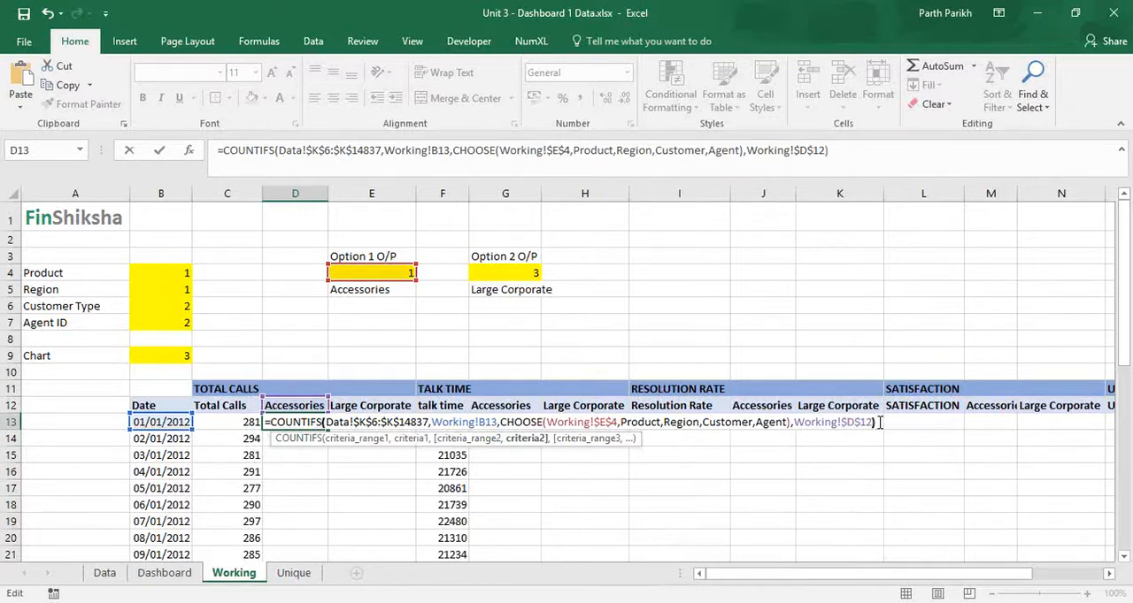
left_click(907, 405)
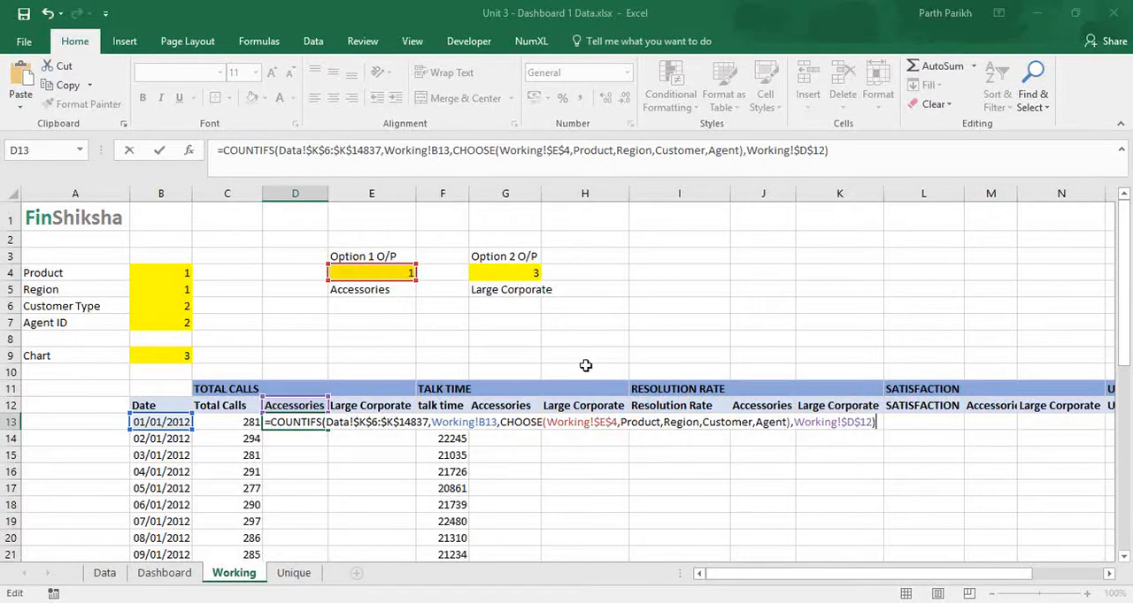
left_click(845, 154)
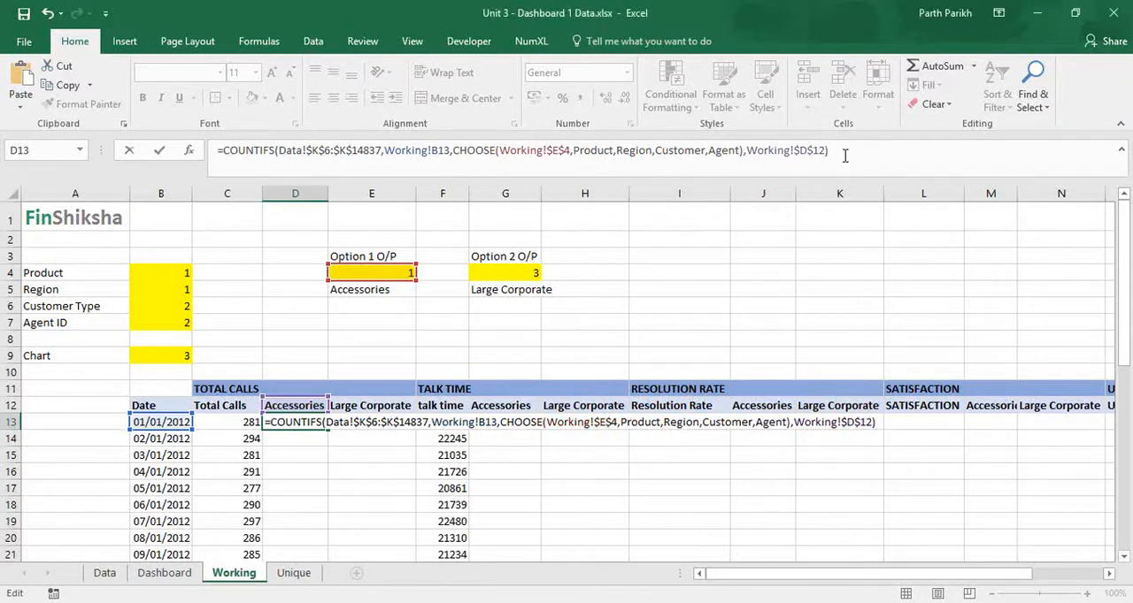
key("Return")
left_click(316, 426)
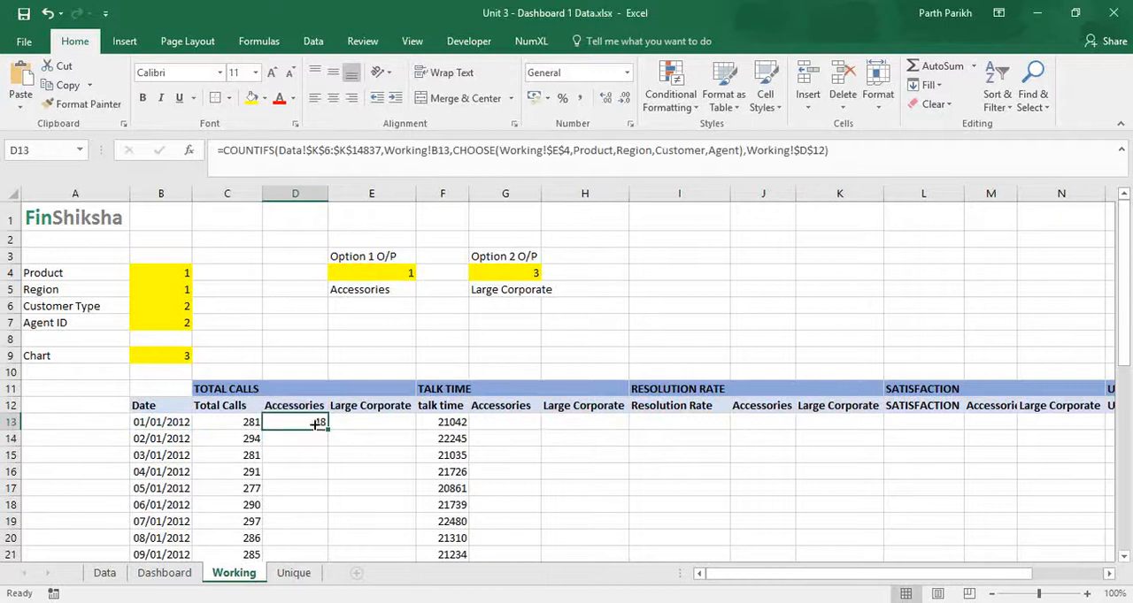
double_click(327, 430)
left_click(380, 424)
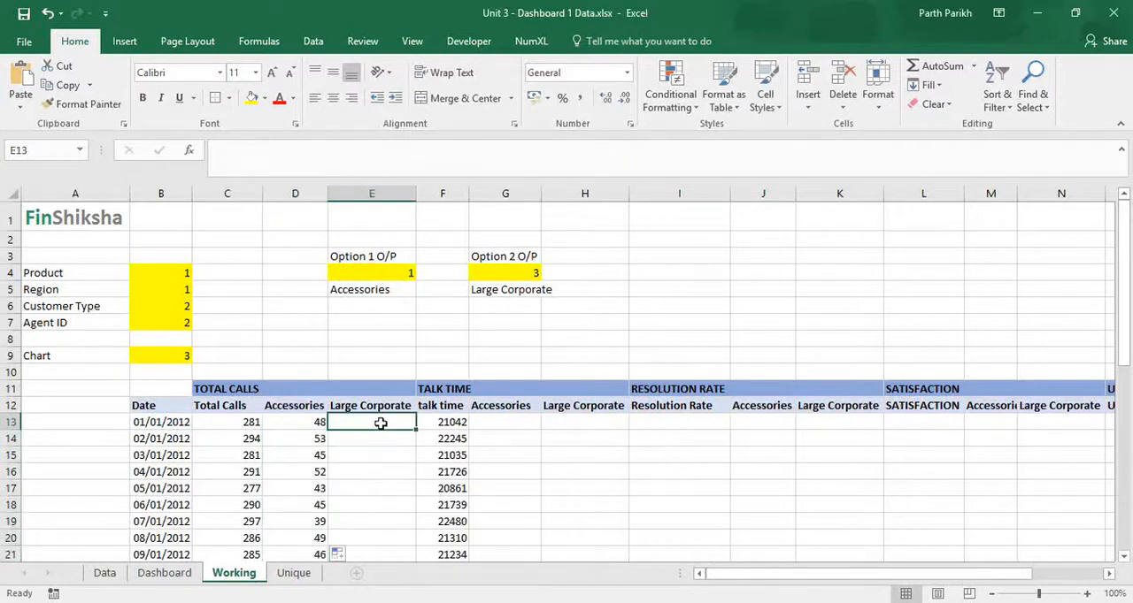
Step: Start a SUMIFS formula in cell G13, under the Accessories heading of Talk Time
left_click(496, 423)
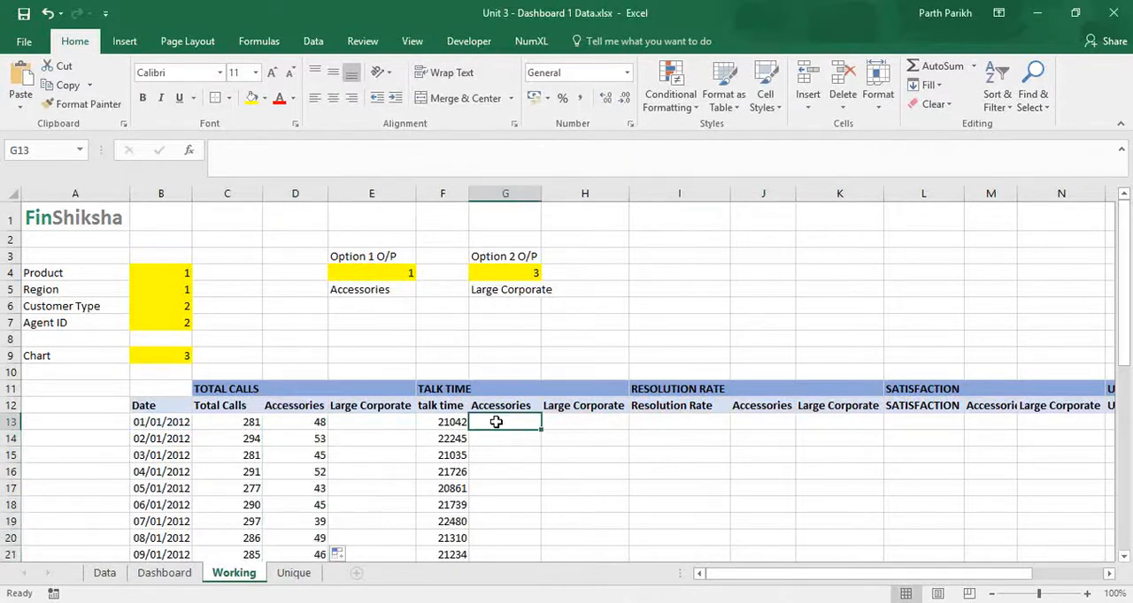
type("=sum")
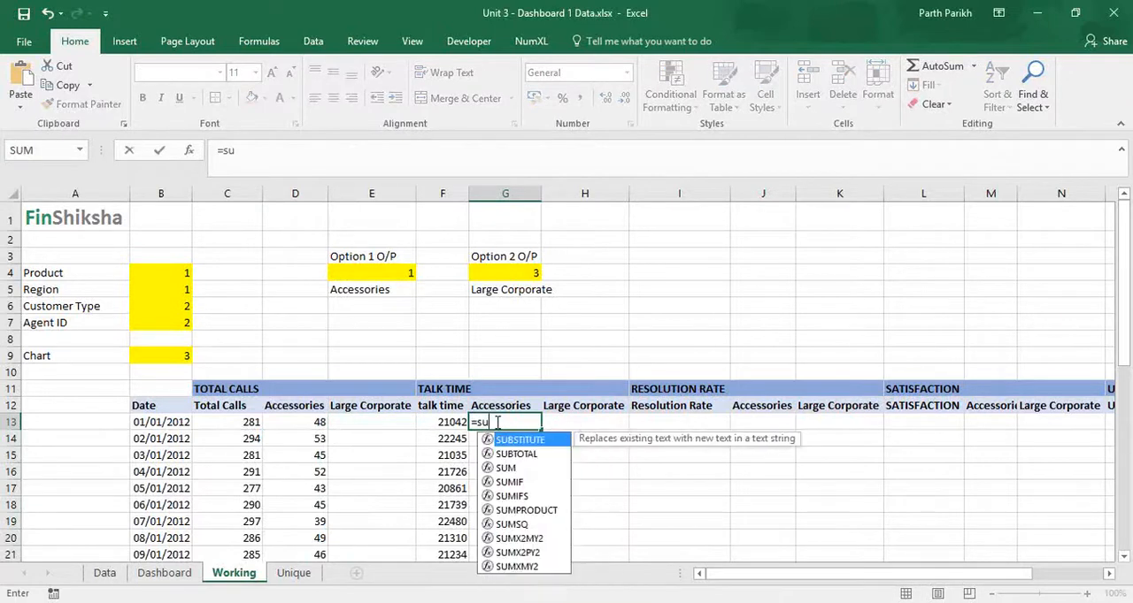
key("Down")
key("Down")
key("Tab")
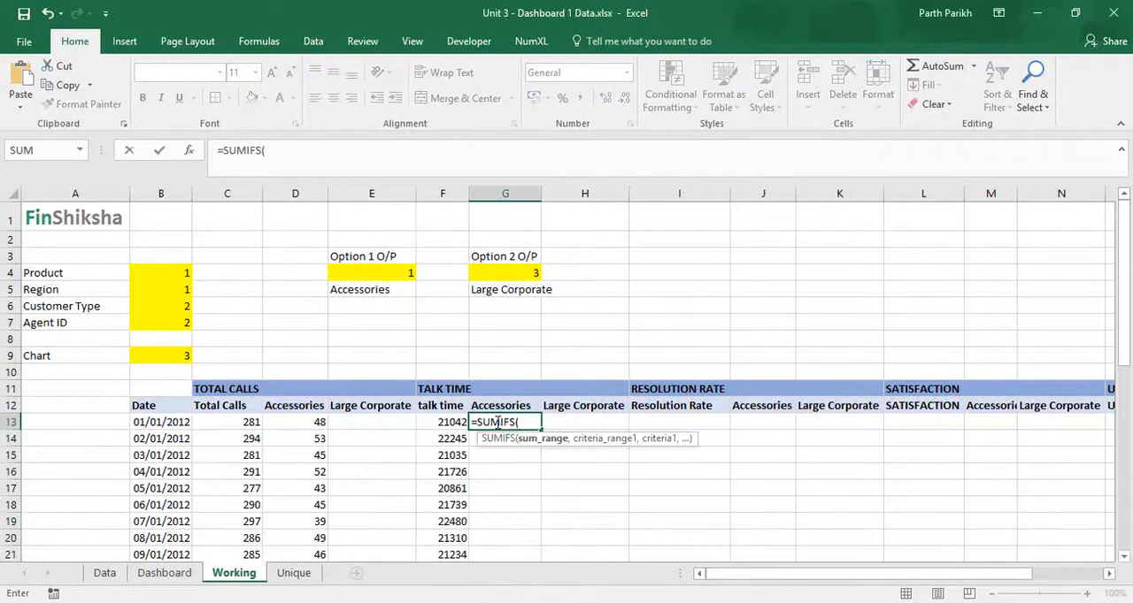
Step: Set the SUMIFS sum range to the call durations on the Data sheet, as the absolute range Data!$F$6:$F$14837
left_click(149, 575)
left_click(105, 573)
left_click(552, 314)
key("ctrl+Up")
key("ctrl+Left")
key("Right")
key("Right")
key("Right")
key("Right")
key("Right")
key("Down")
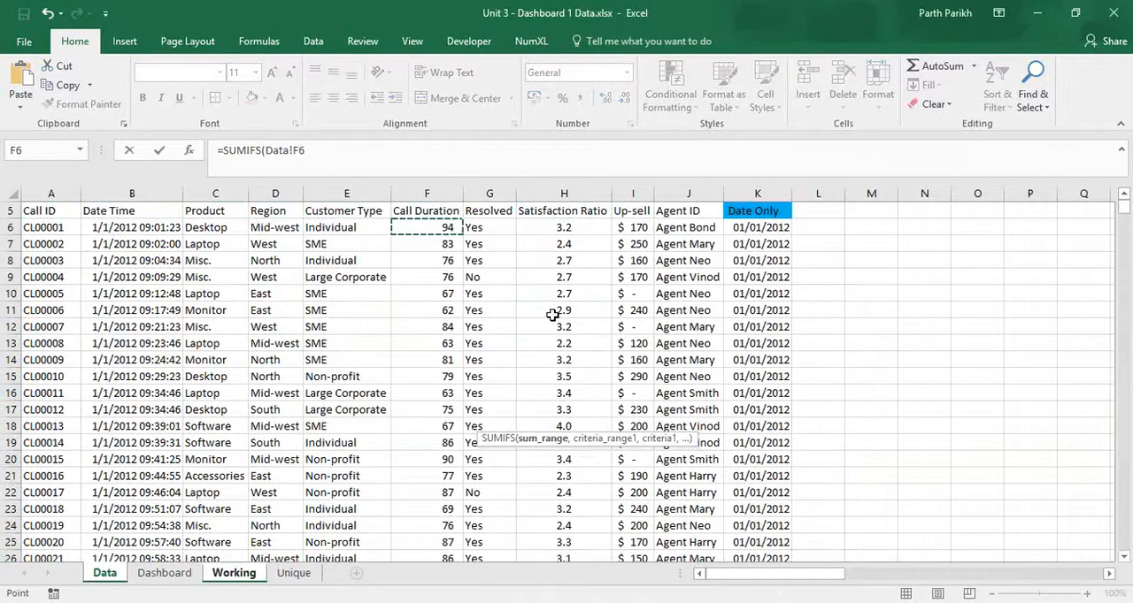
key("ctrl+shift+Down")
key("F4")
type(",")
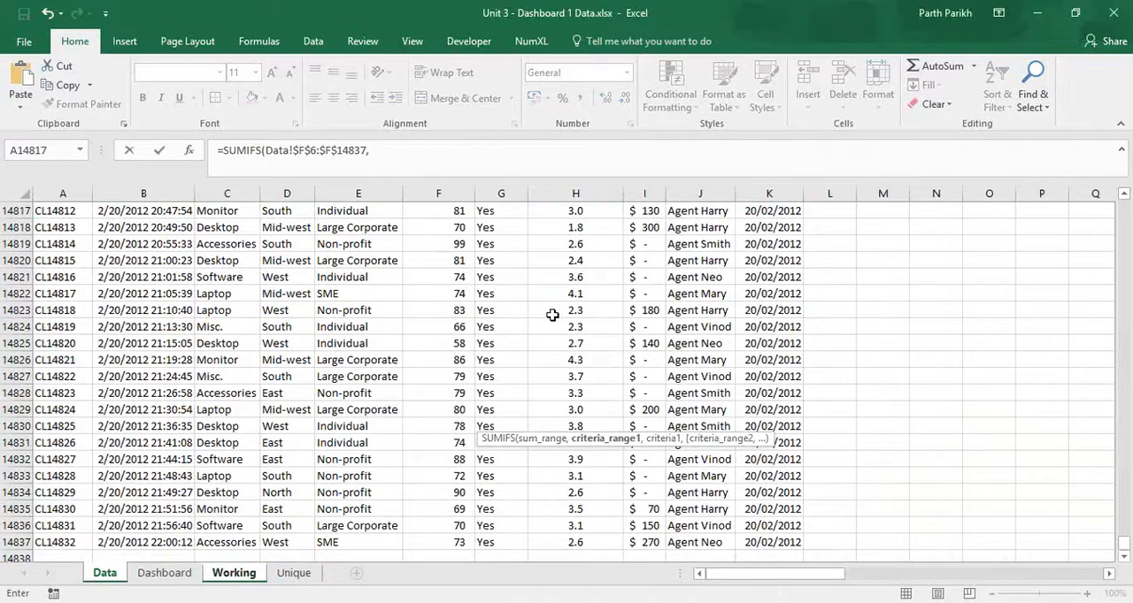
Step: Set the first SUMIFS condition to the absolute range Data!$K$6:$K$14837 matched against the date in Working!B13
key("ctrl+Up")
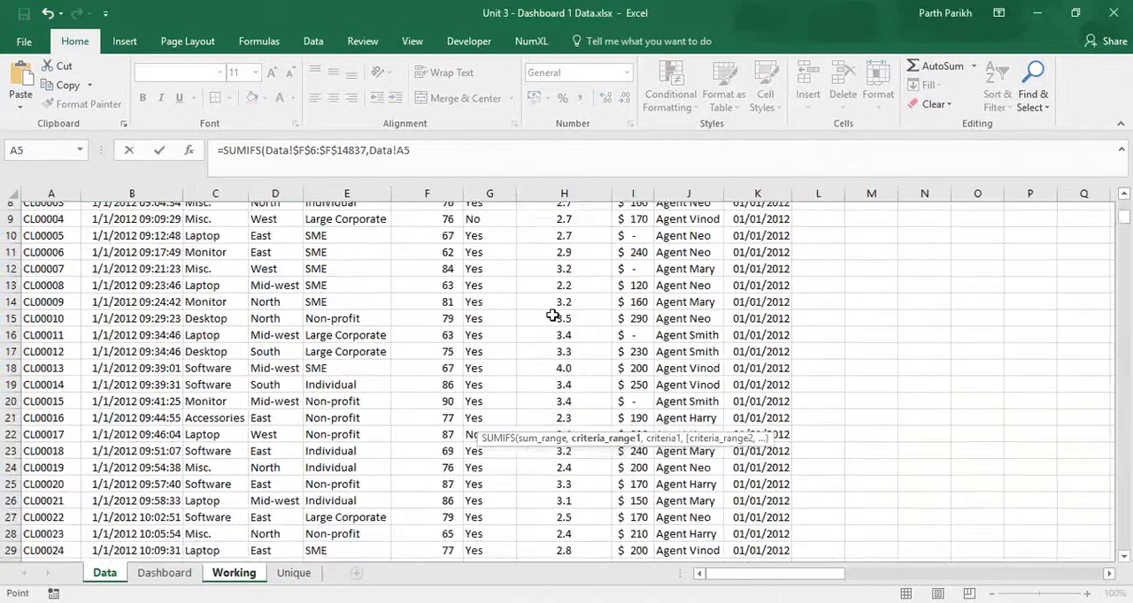
key("Right")
key("Right")
key("Right")
key("Right")
key("Right")
key("Right")
key("Right")
key("Right")
key("Right")
key("Right")
key("Down")
key("ctrl+shift+Down")
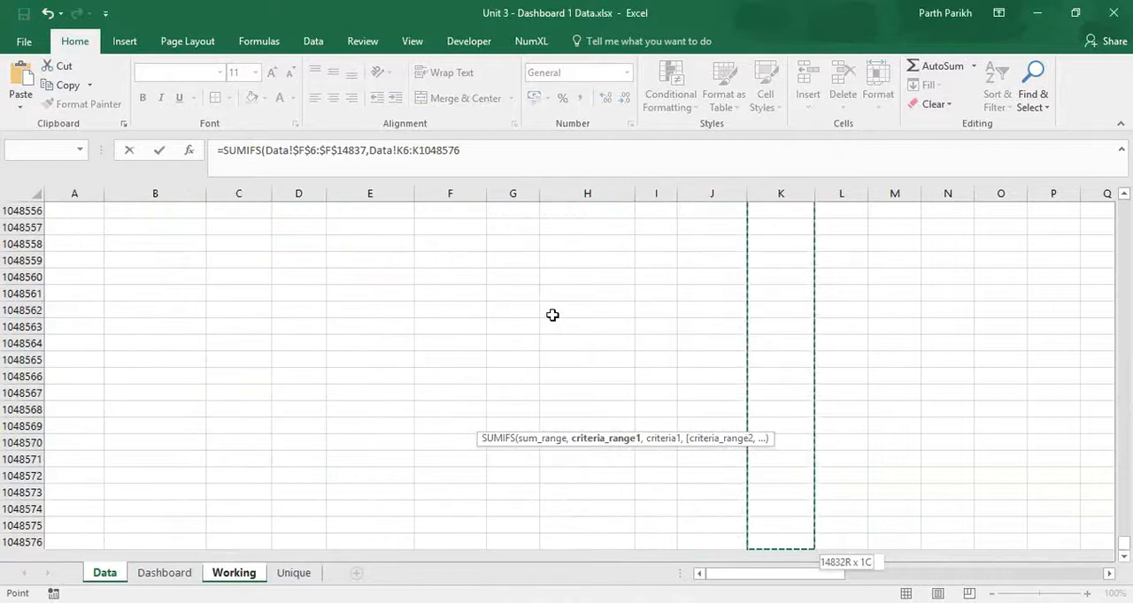
key("ctrl+shift+Up")
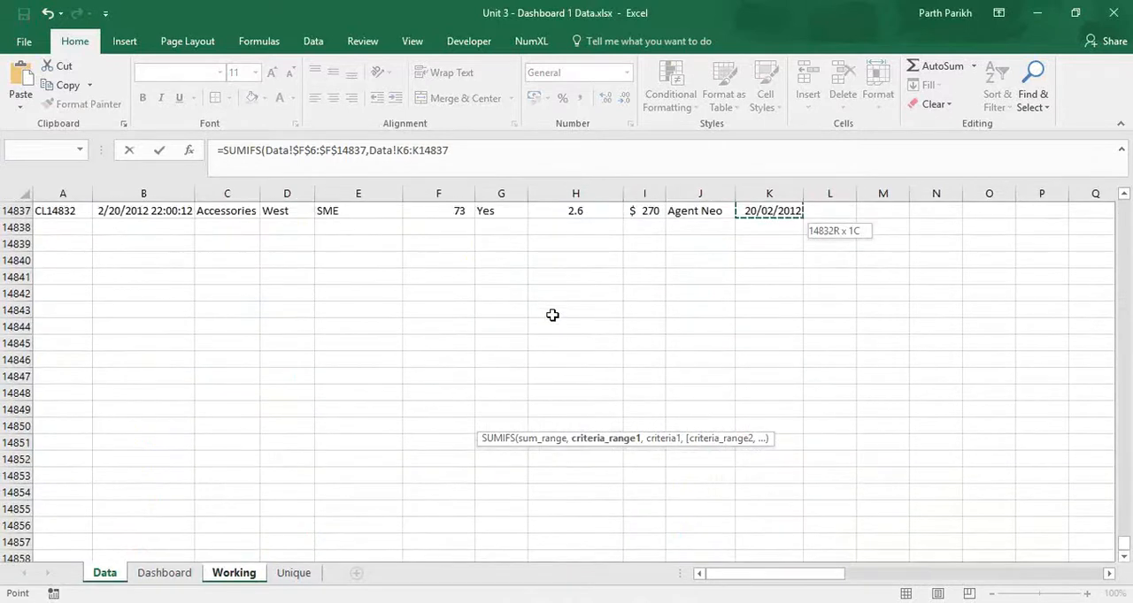
key("F4")
type(",")
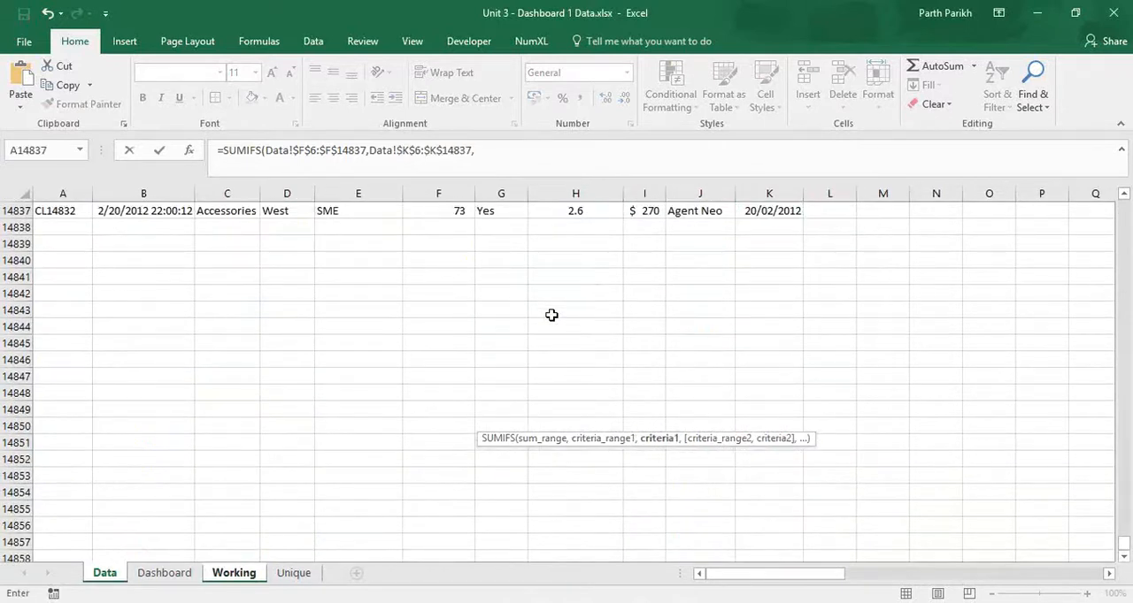
left_click(233, 573)
left_click(180, 424)
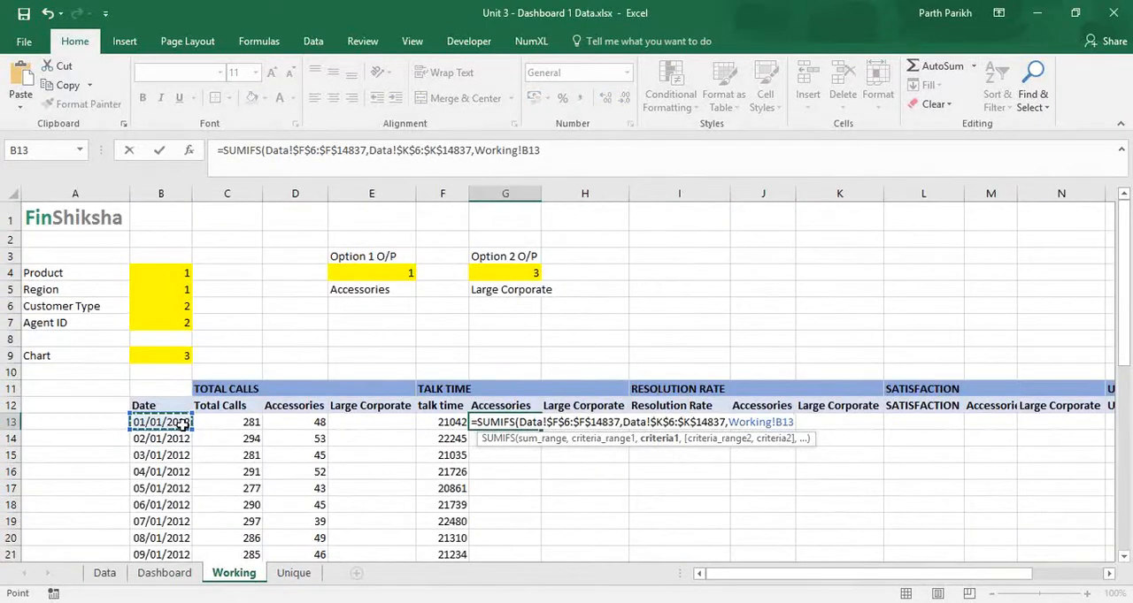
Step: Nest a CHOOSE function as the second SUMIFS criteria range, with the Option 1 output in E4 as its index
type(",choose")
key("Tab")
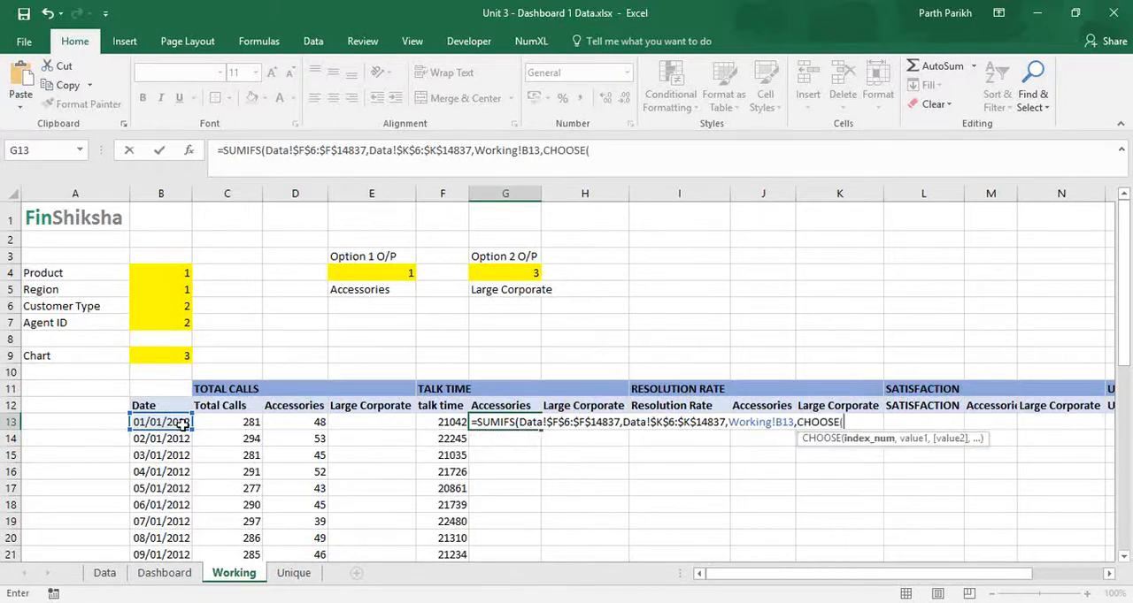
left_click(383, 272)
Step: Add Product, Region, Customer and Agent as the CHOOSE values in the SUMIFS formula, followed by a closing parenthesis and comma
type(",prod")
key("Tab")
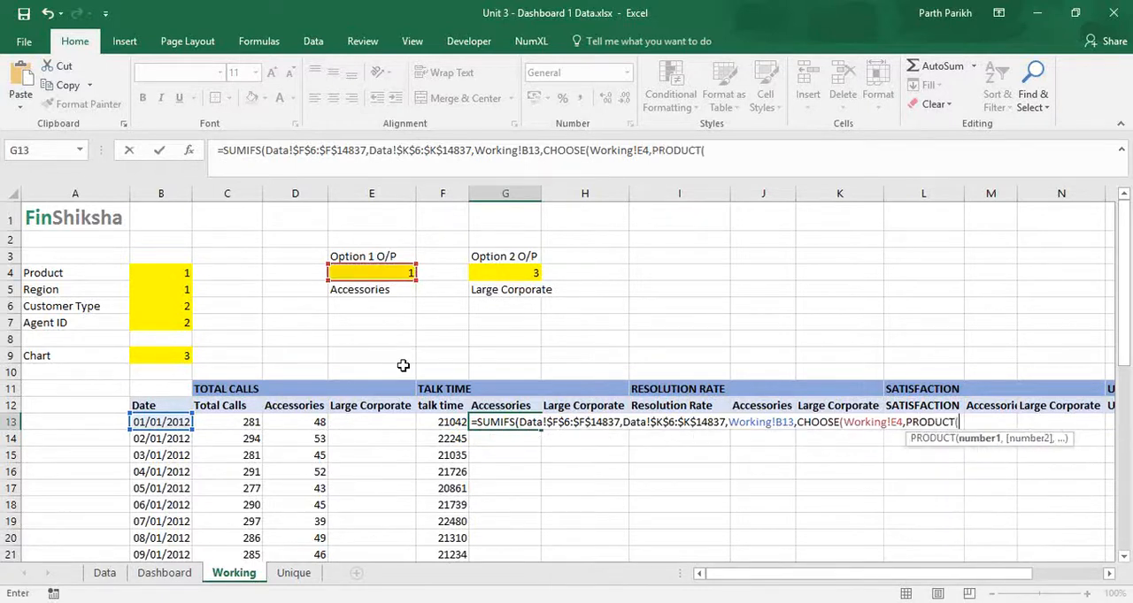
type(",regi")
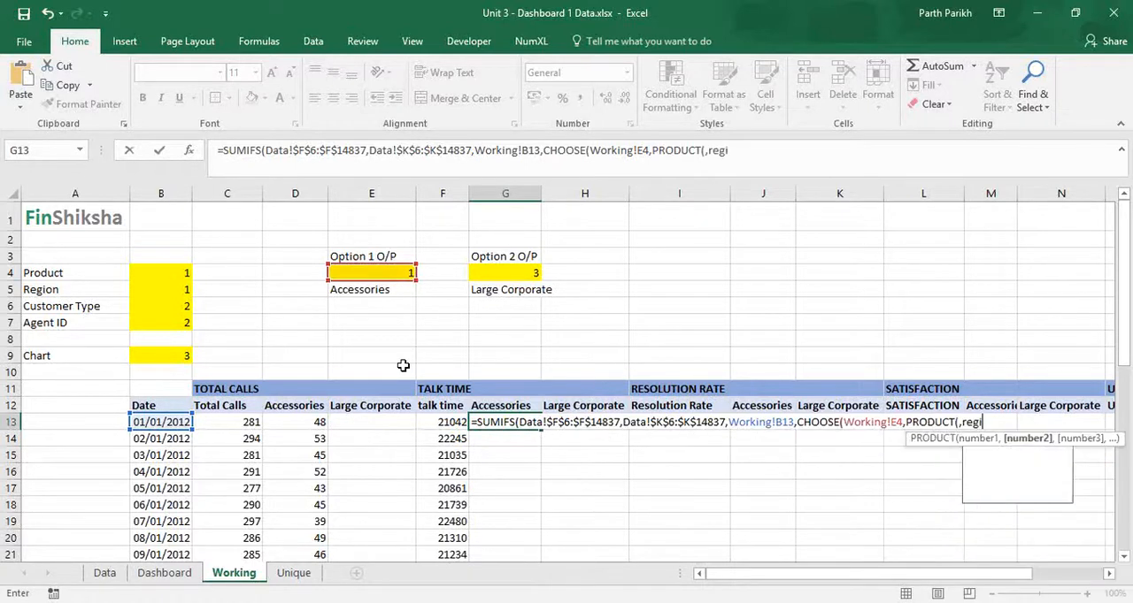
key("Tab")
type(",cust")
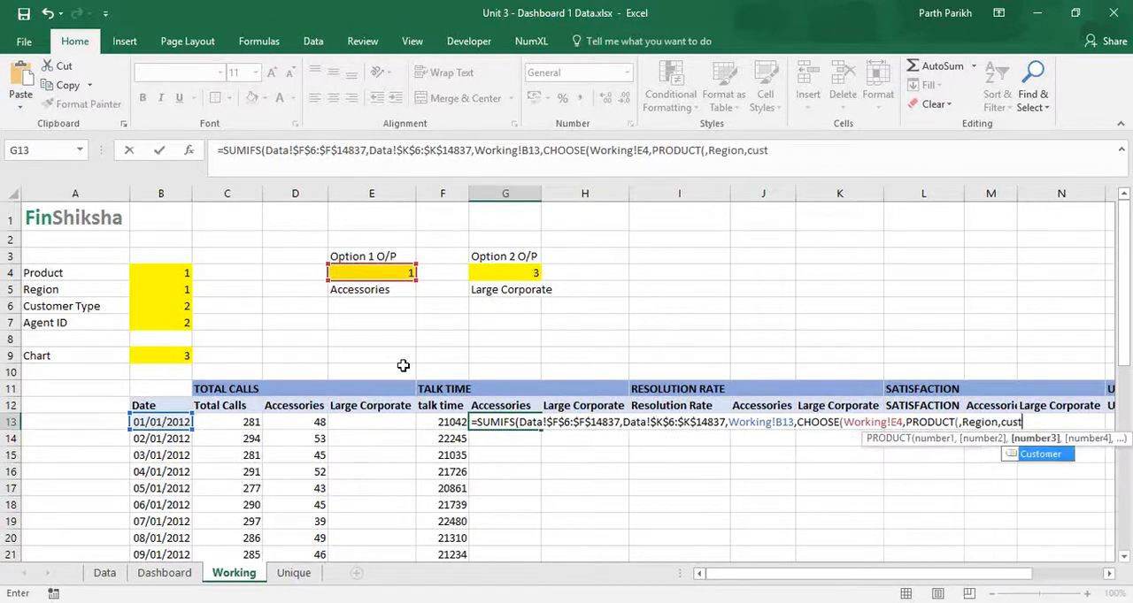
key("Tab")
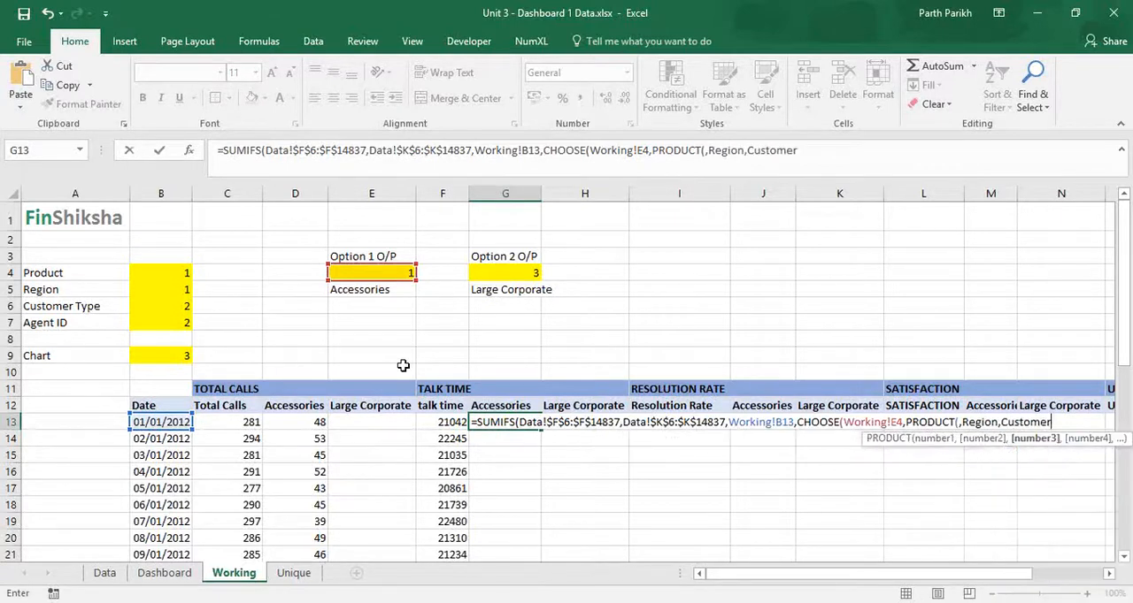
type(",Agent")
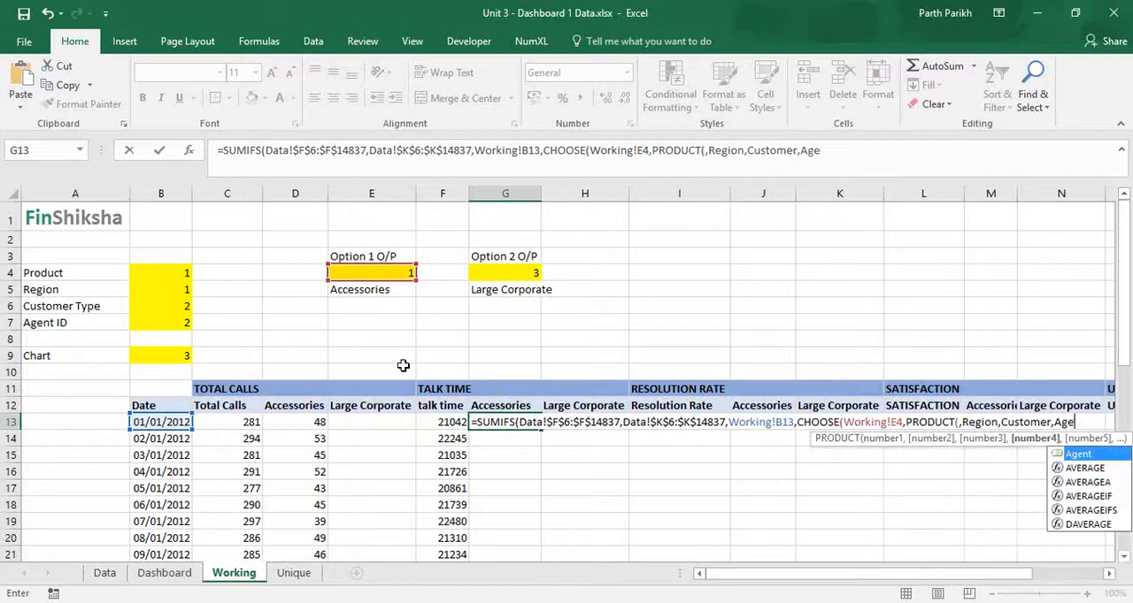
key("Tab")
type("),")
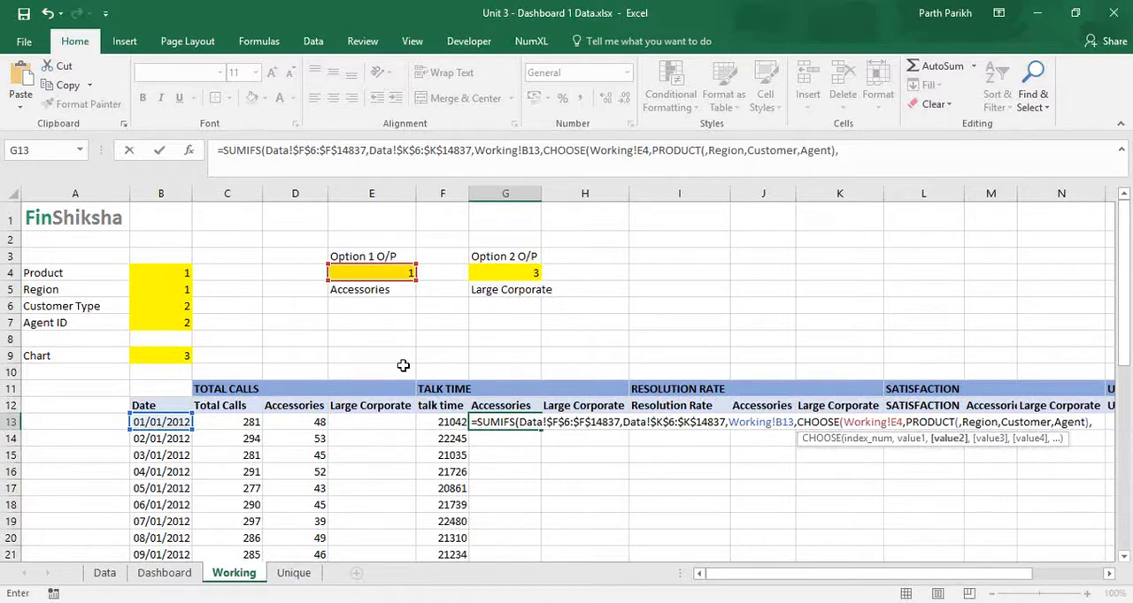
Step: Remove the stray opening parenthesis after PRODUCT in the G13 formula, leaving a single comma between PRODUCT and Region
left_click(706, 151)
key("BackSpace")
key("Delete")
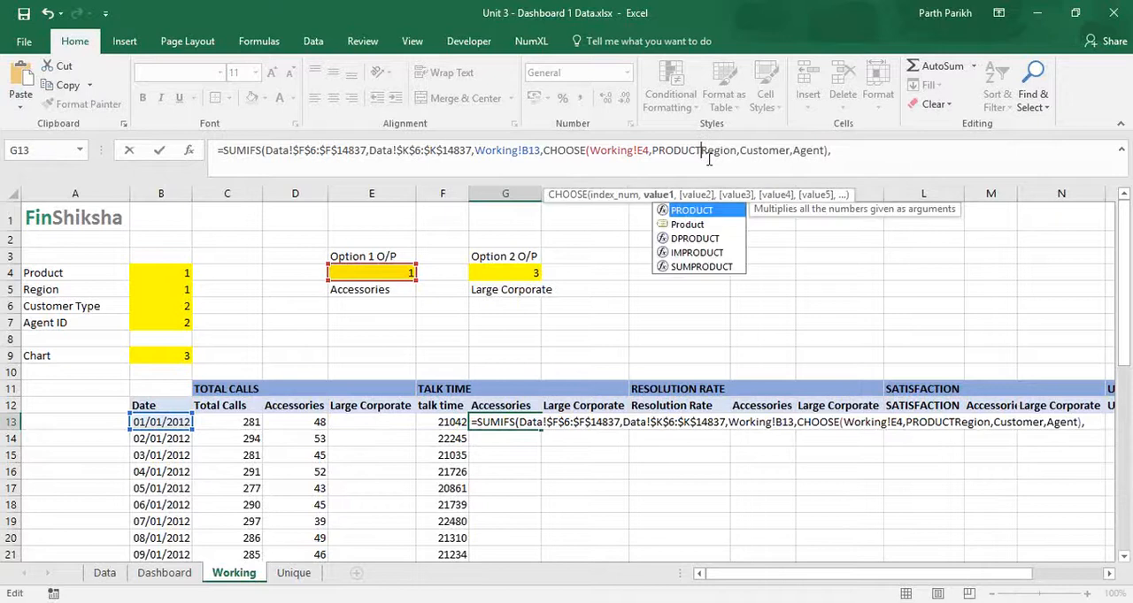
left_click(652, 150)
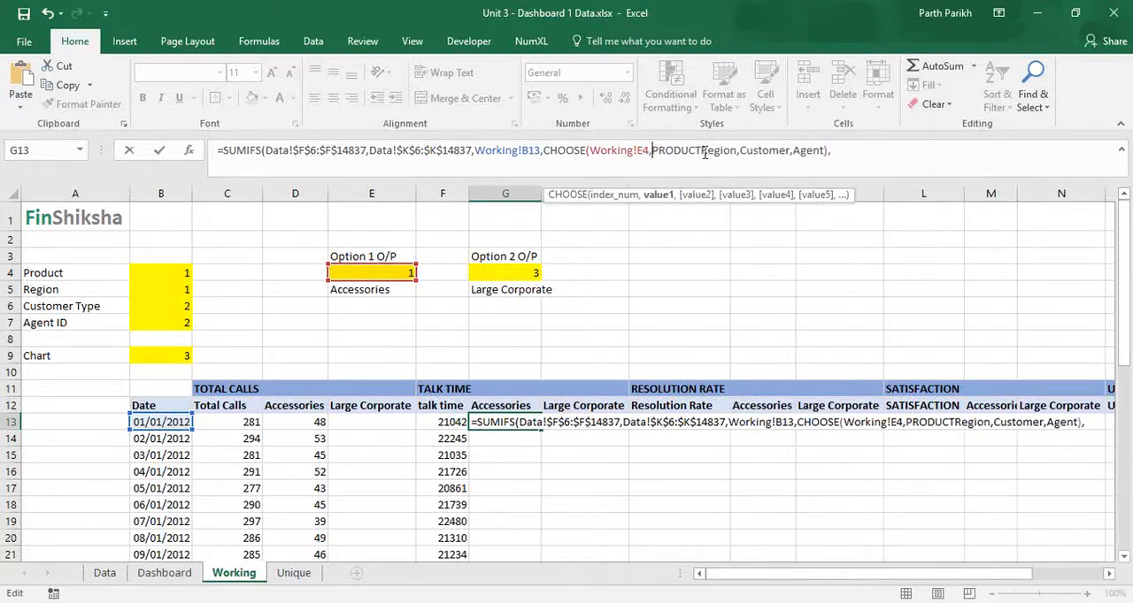
left_click(701, 151)
type(",")
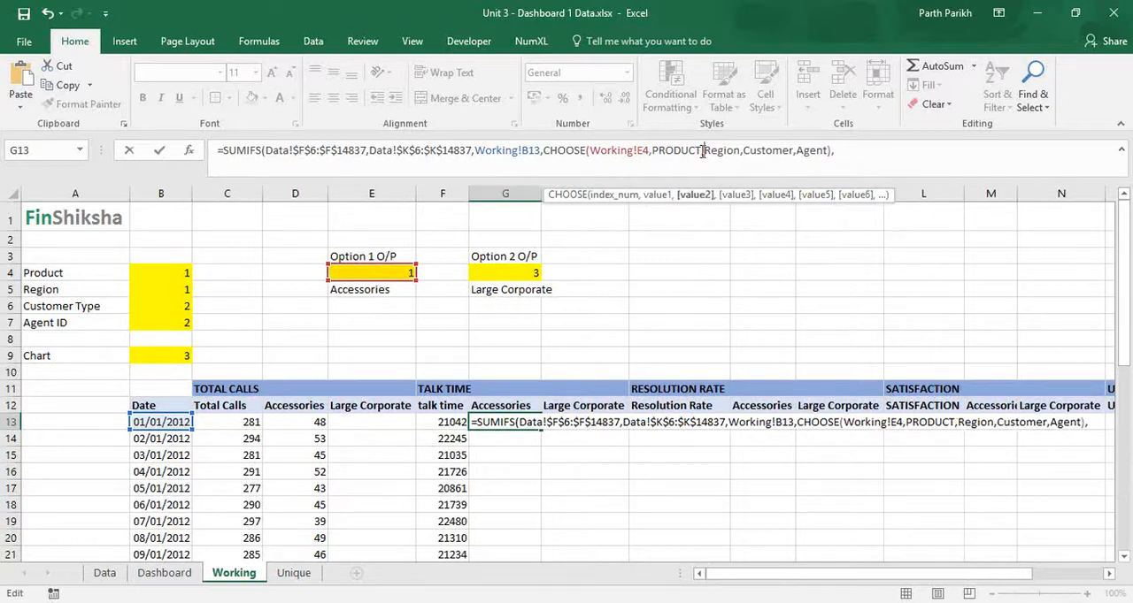
left_click(850, 151)
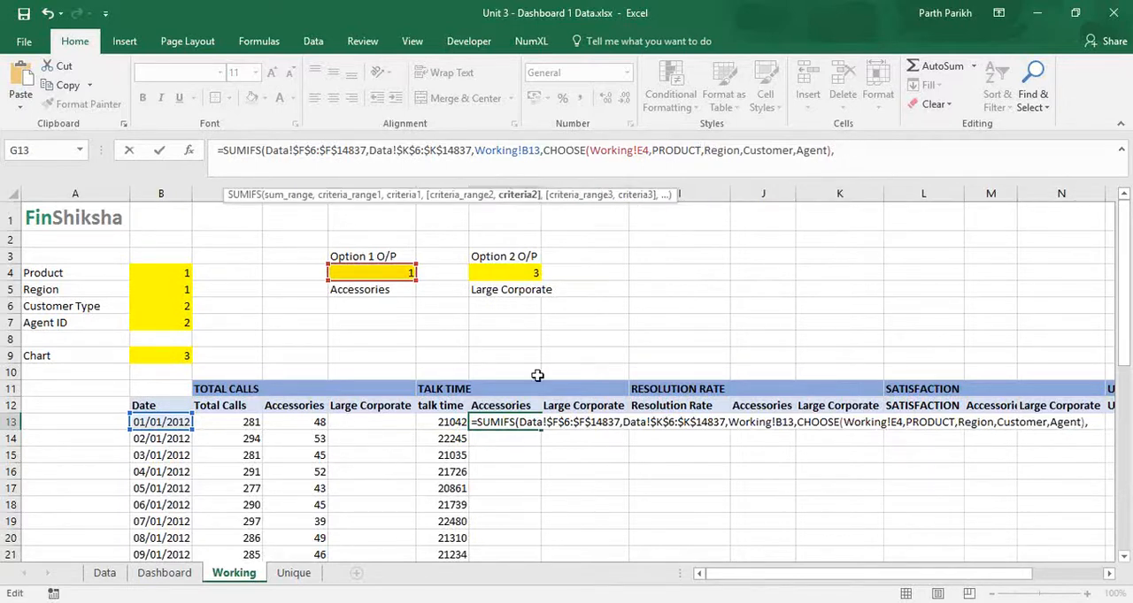
Step: Finish the G13 SUMIFS formula with the absolute header reference Working!$G$12 as second criterion, and fill it down the talk time Accessories column
left_click(493, 405)
key("F4")
type(")")
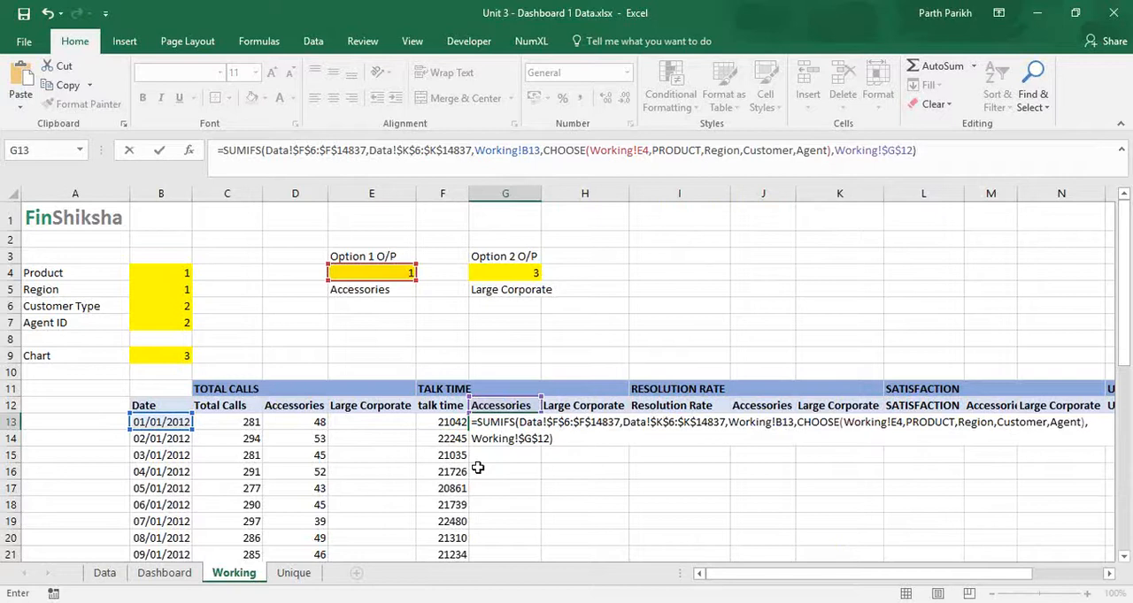
key("Return")
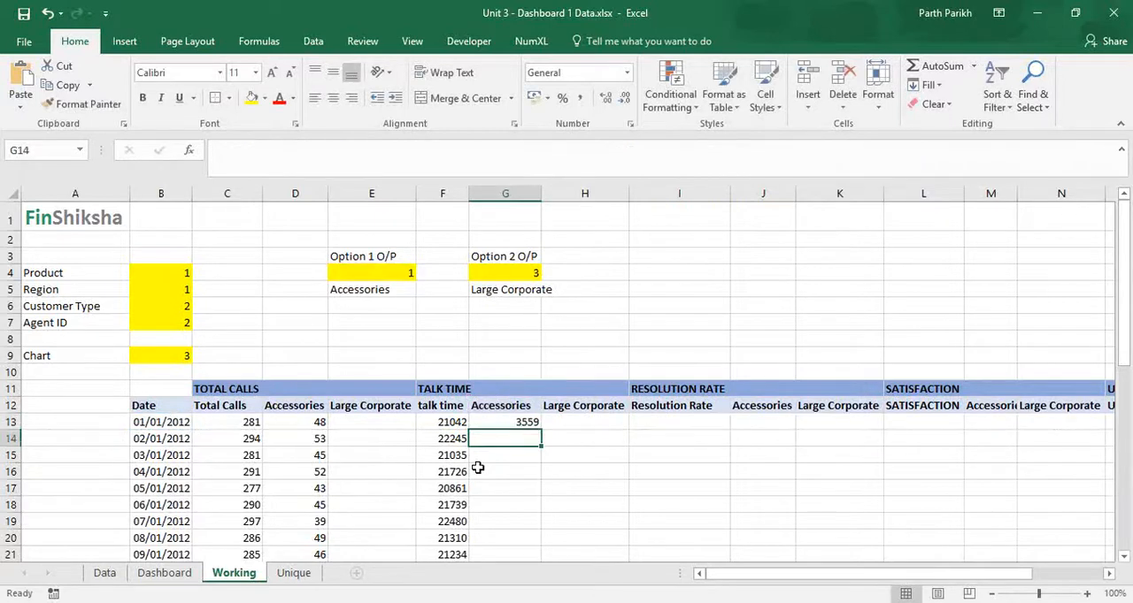
left_click(512, 425)
double_click(541, 430)
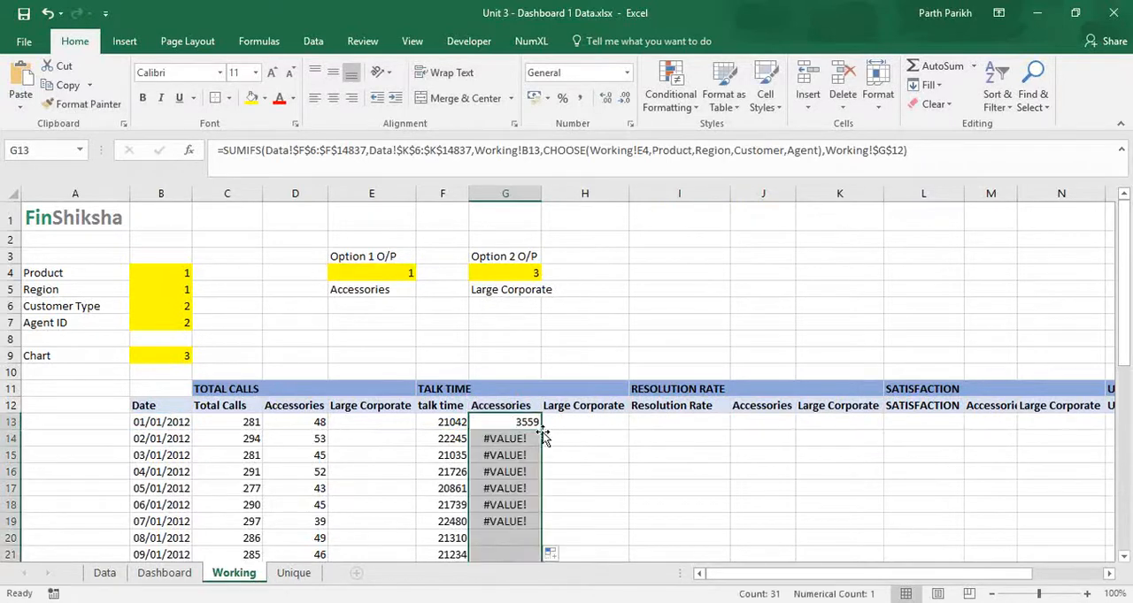
Step: Make the CHOOSE index reference absolute as Working!$E$4 in the G13 formula and refill the talk time Accessories column
left_click(419, 164)
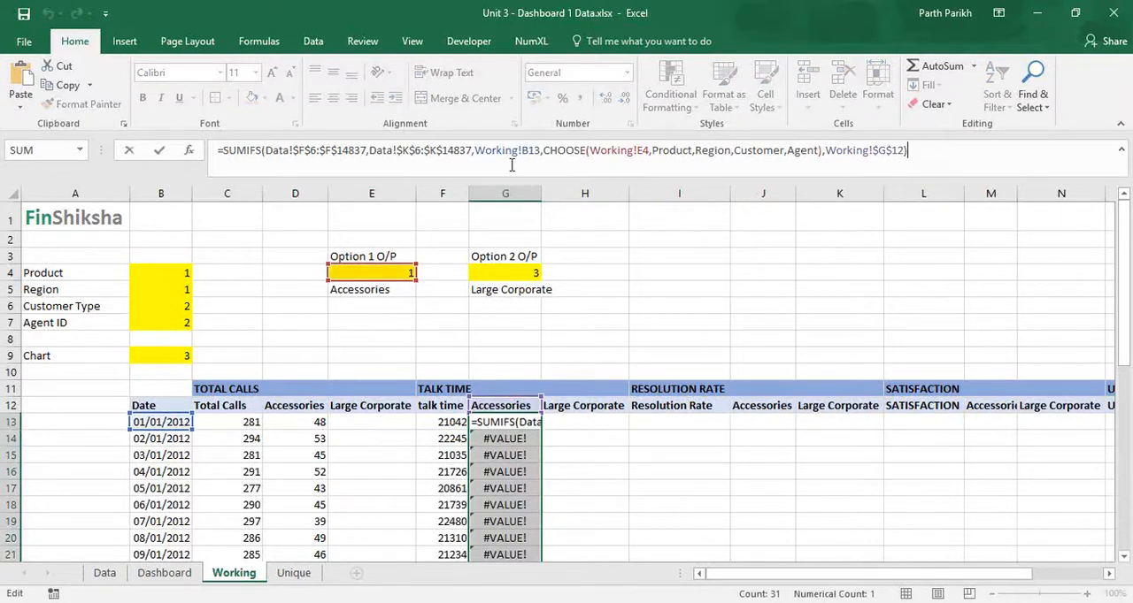
left_click(643, 150)
key("F4")
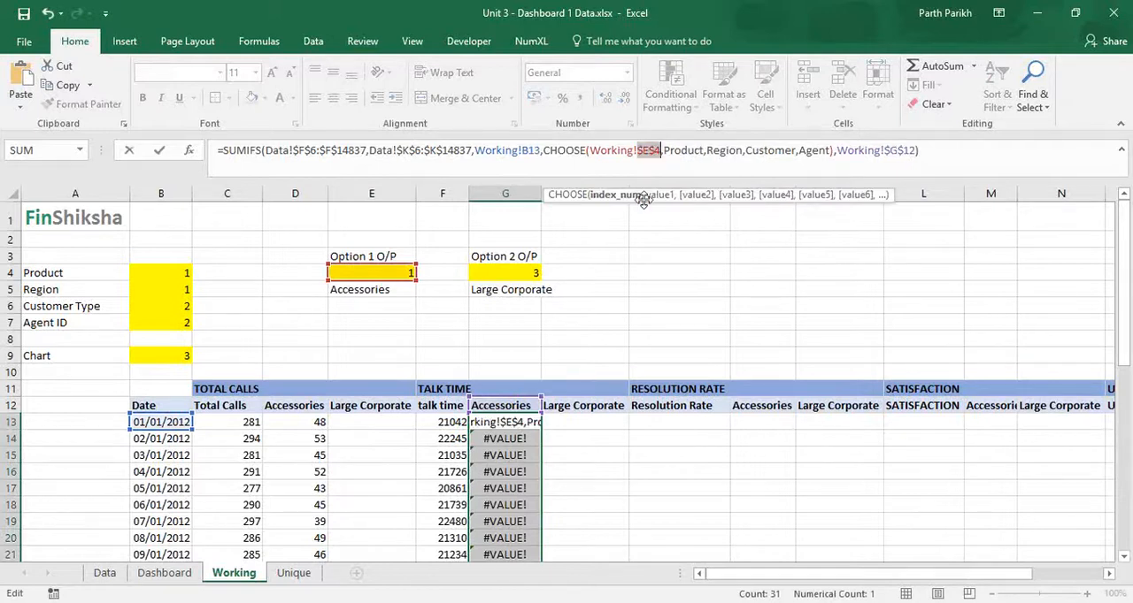
key("ctrl+Return")
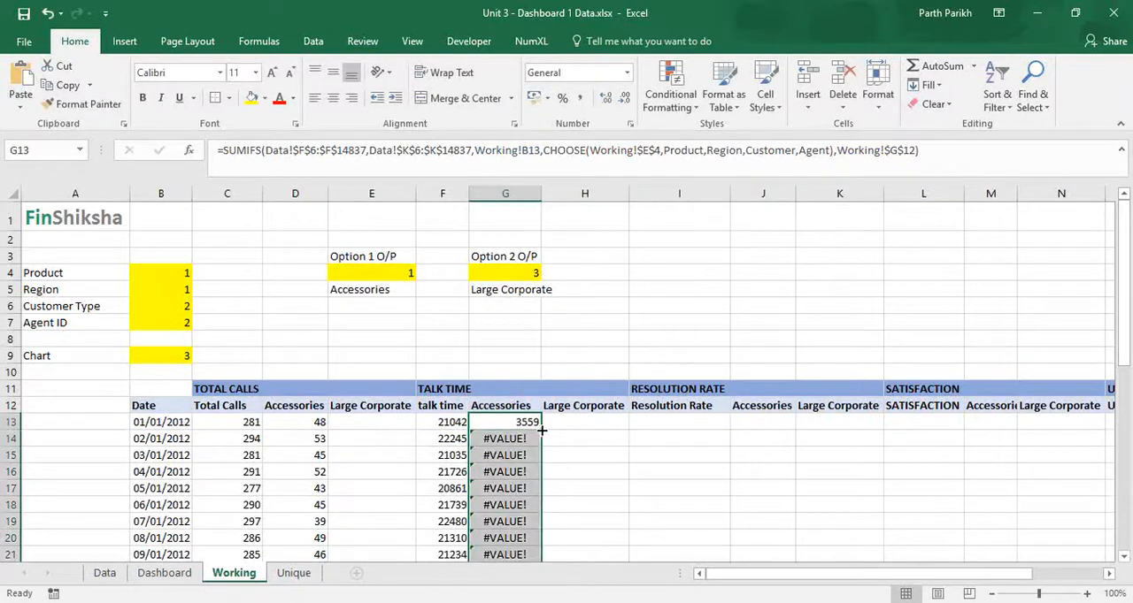
double_click(542, 430)
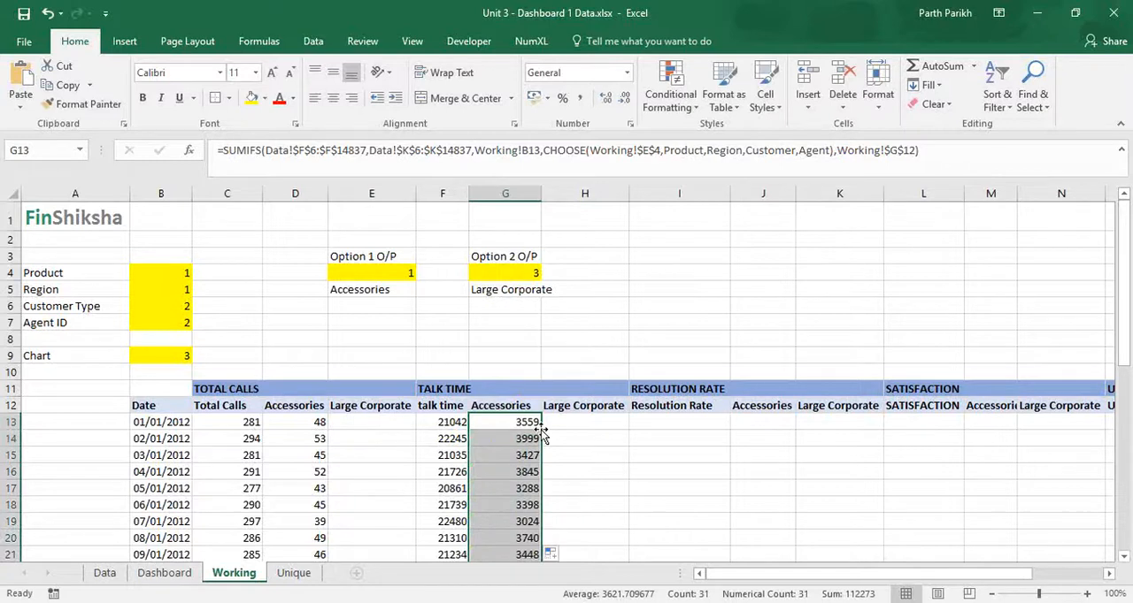
Step: Examine the Resolution Rate, Satisfaction and Upsell $s column groups across the daily table, and return to the start of row 13
key("Right")
key("Right")
key("Right")
key("Right")
key("Right")
key("Right")
key("Right")
key("Right")
key("Right")
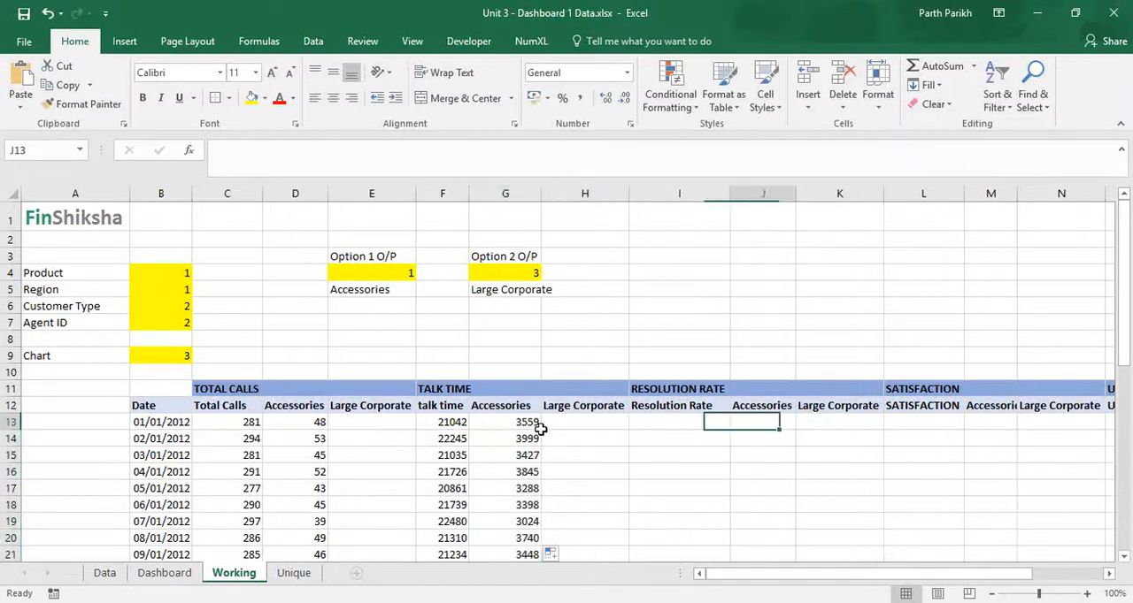
key("Right")
key("Right")
key("Right")
key("Right")
key("Right")
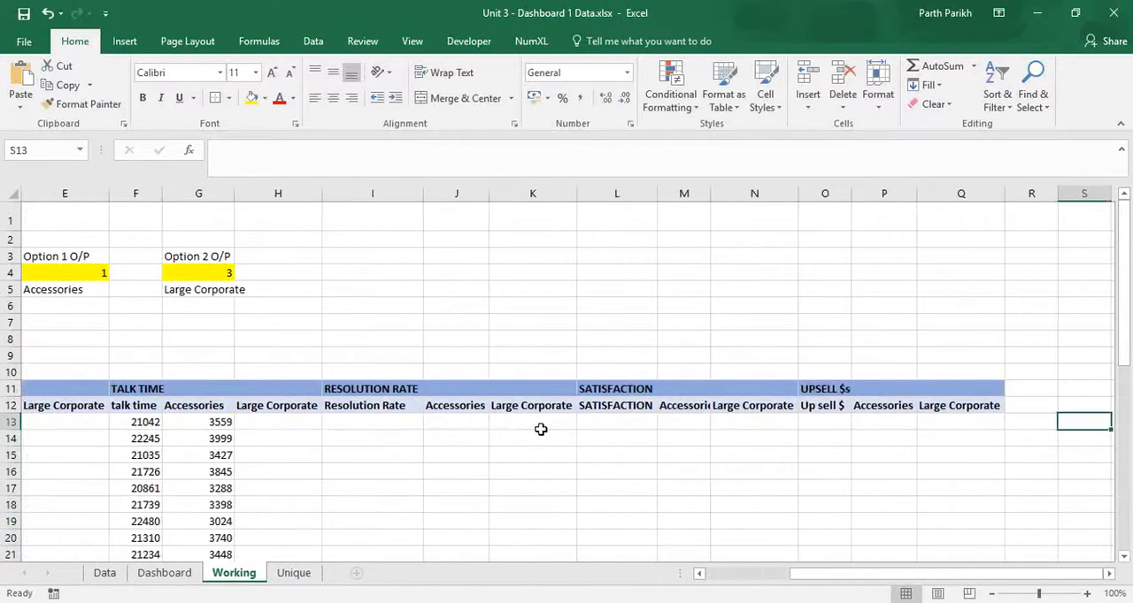
key("Left")
key("Left")
key("Left")
key("Left")
key("Left")
key("Left")
key("Left")
key("Left")
key("Left")
key("Left")
key("Left")
key("Left")
key("Left")
key("Left")
key("Left")
key("Left")
key("Left")
key("Left")
key("Left")
key("Left")
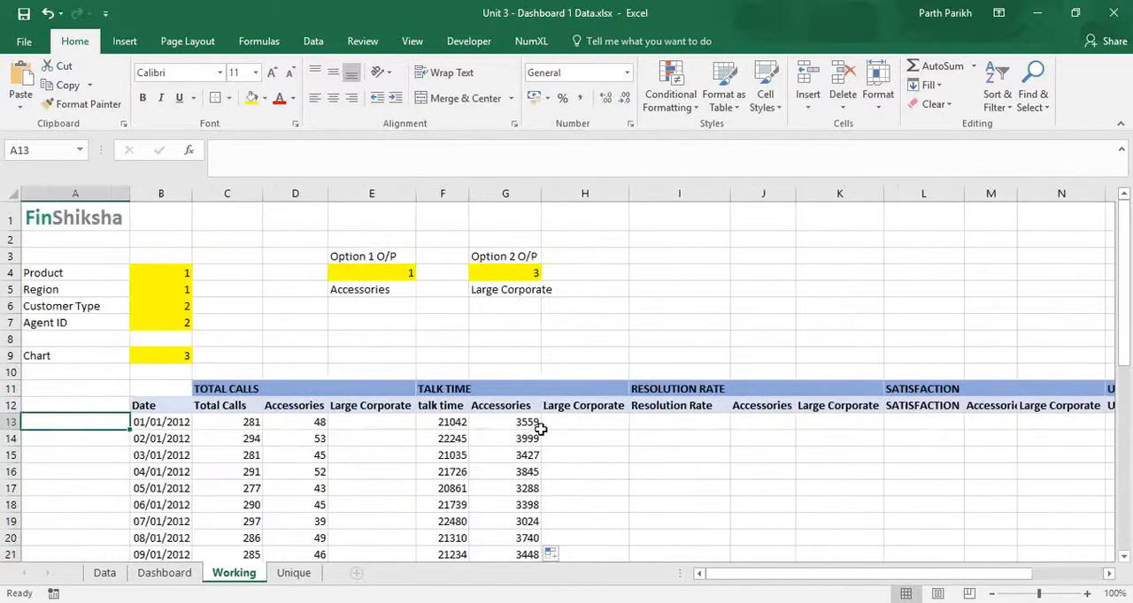